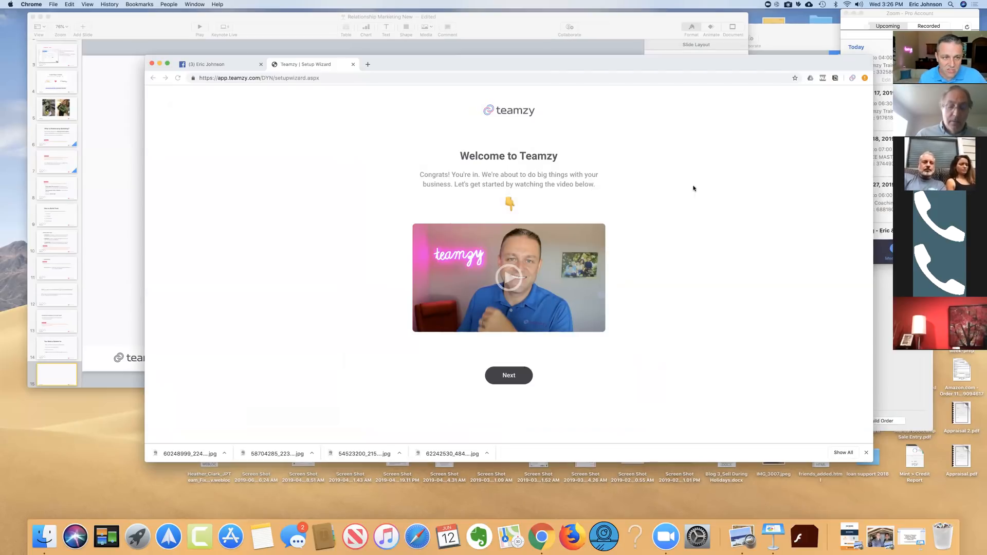
- Dismiss the downloads bar and advance the setup wizard past the welcome video and Facebook Messenger updates to the income goal
click(866, 453)
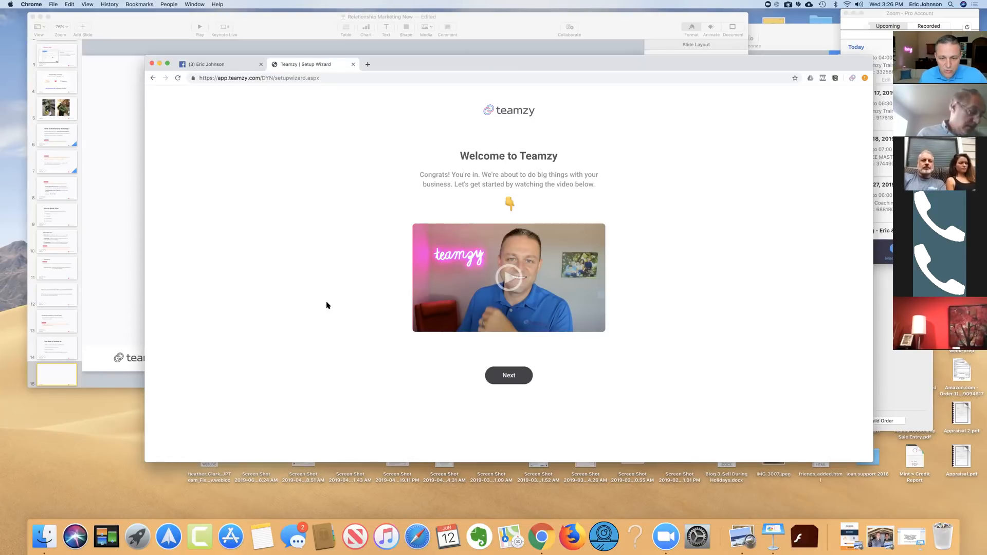
click(509, 379)
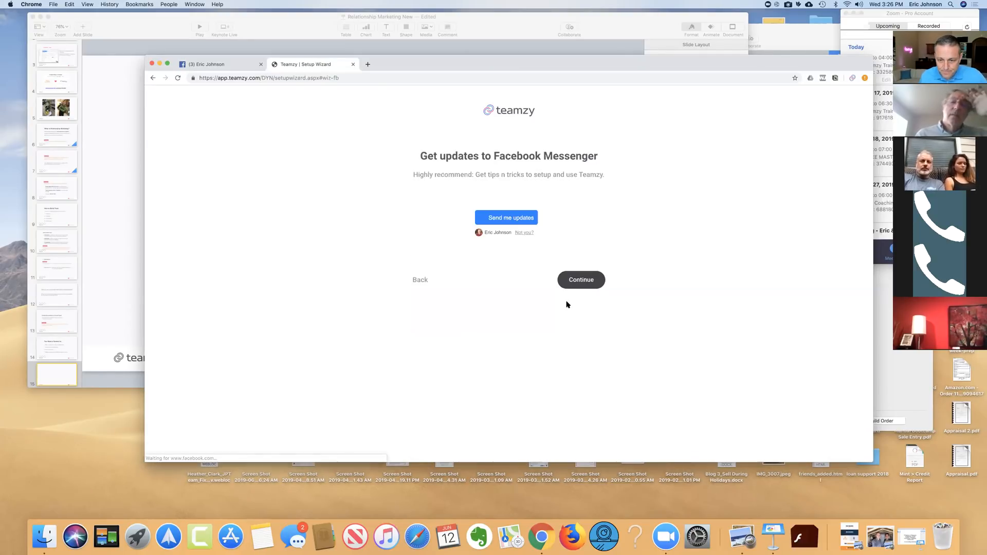
click(579, 284)
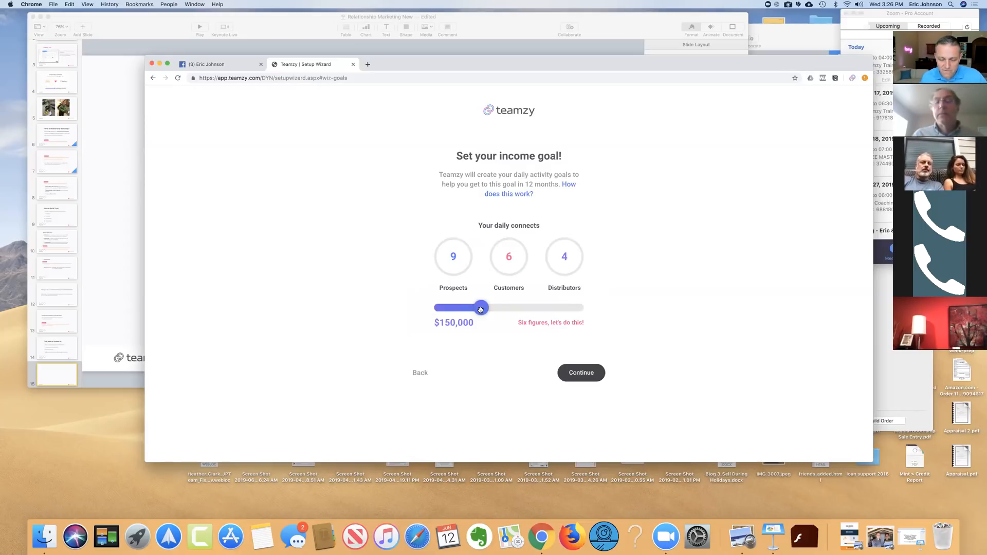
- Try an income goal of $335,000, and bring the goal back to $150,000
drag(480, 308, 531, 312)
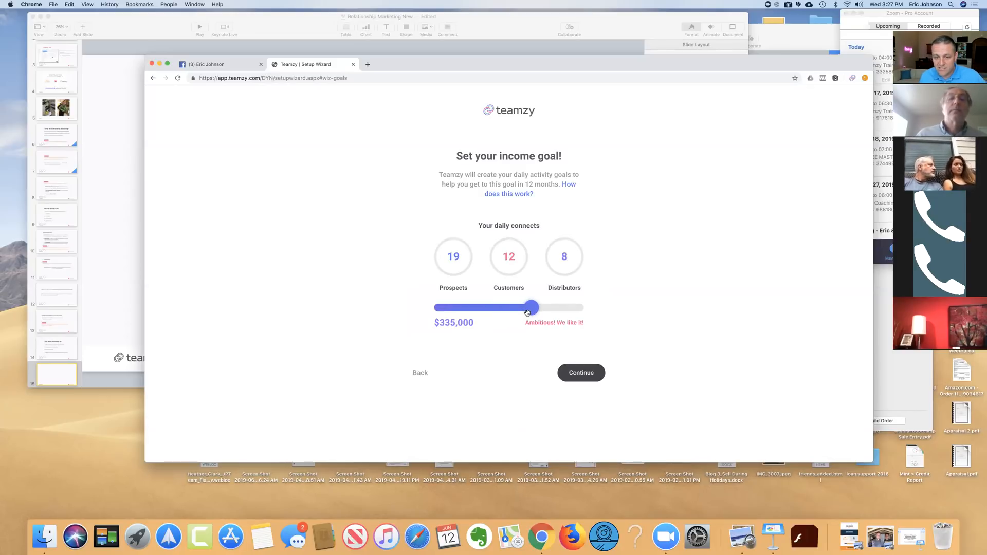
click(485, 319)
drag(481, 319, 481, 318)
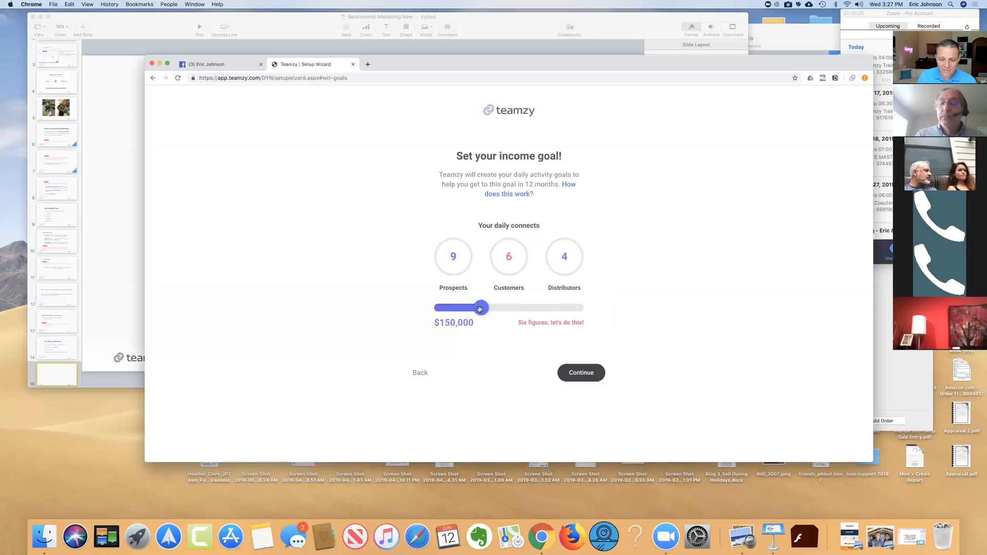
- Dismiss the session alert, reload the income goal page and continue to the contact import
click(599, 374)
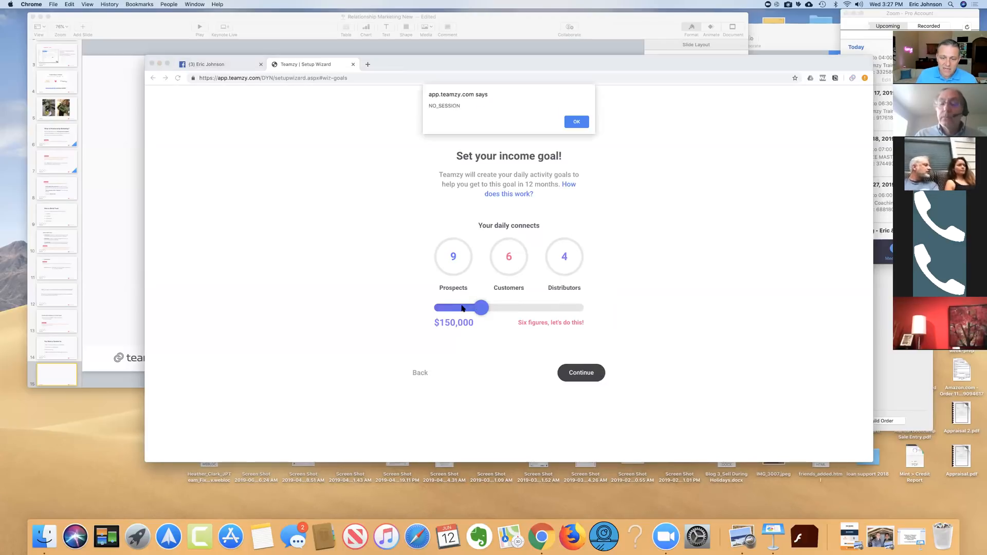
click(576, 122)
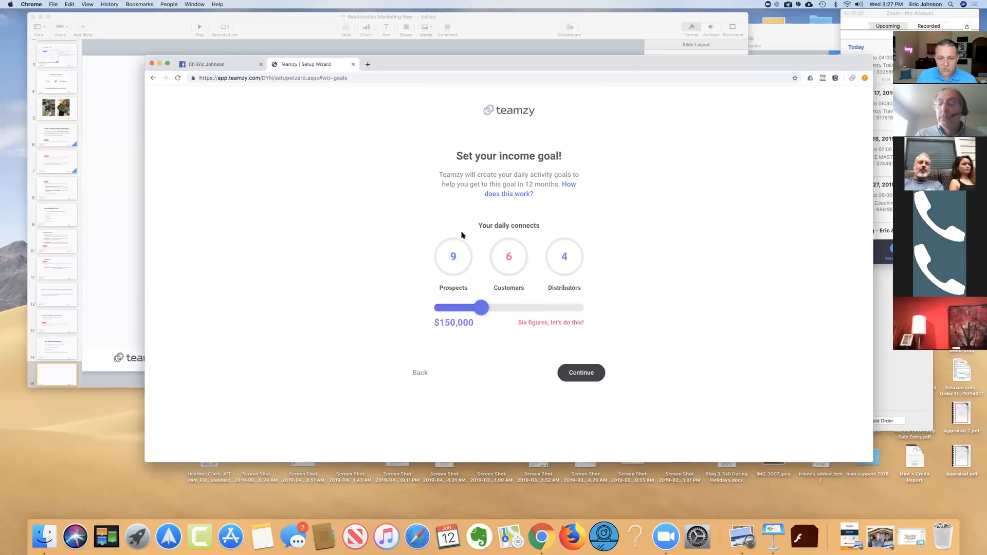
click(176, 79)
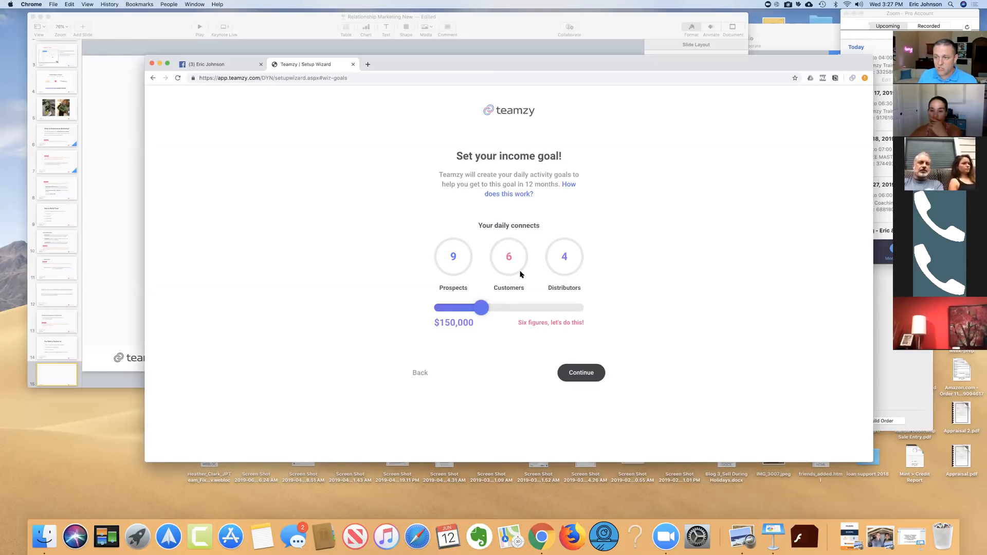
click(579, 378)
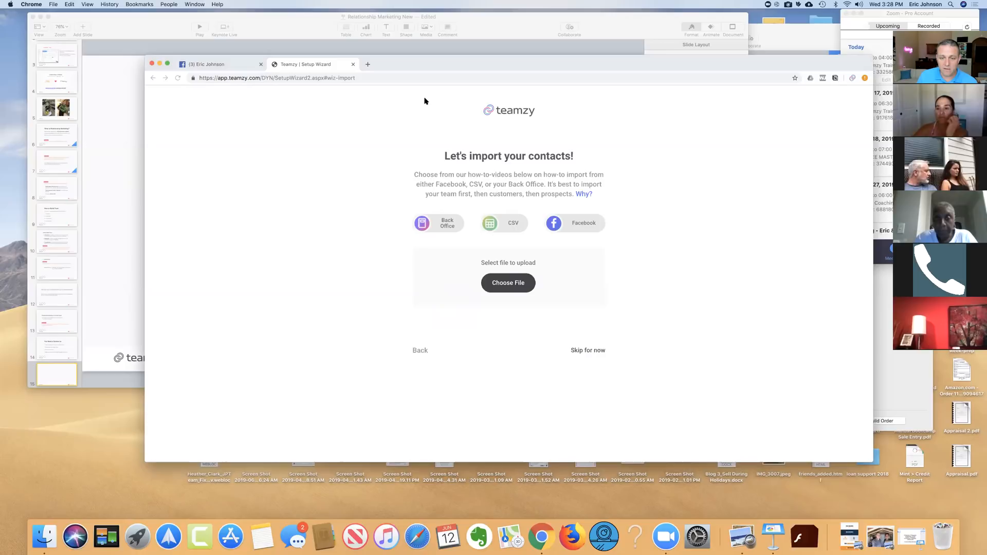
- Open and close the Facebook import how-to, skip the contact import for now and launch Teamzy
click(560, 222)
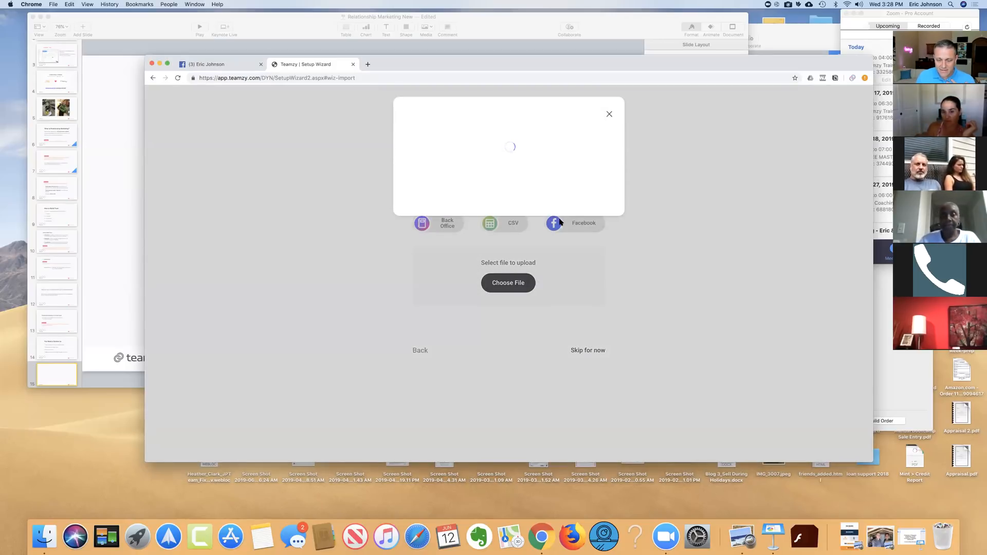
click(609, 115)
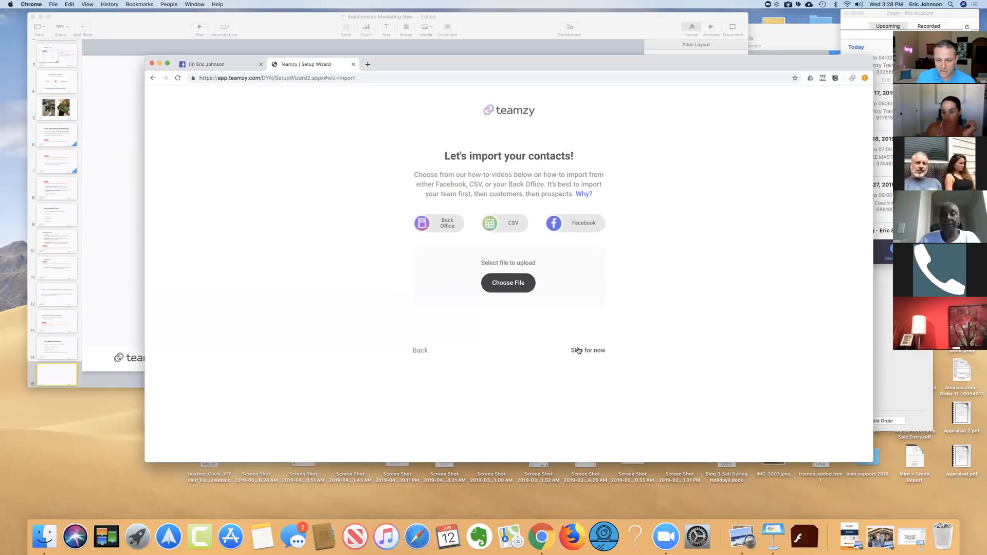
click(578, 351)
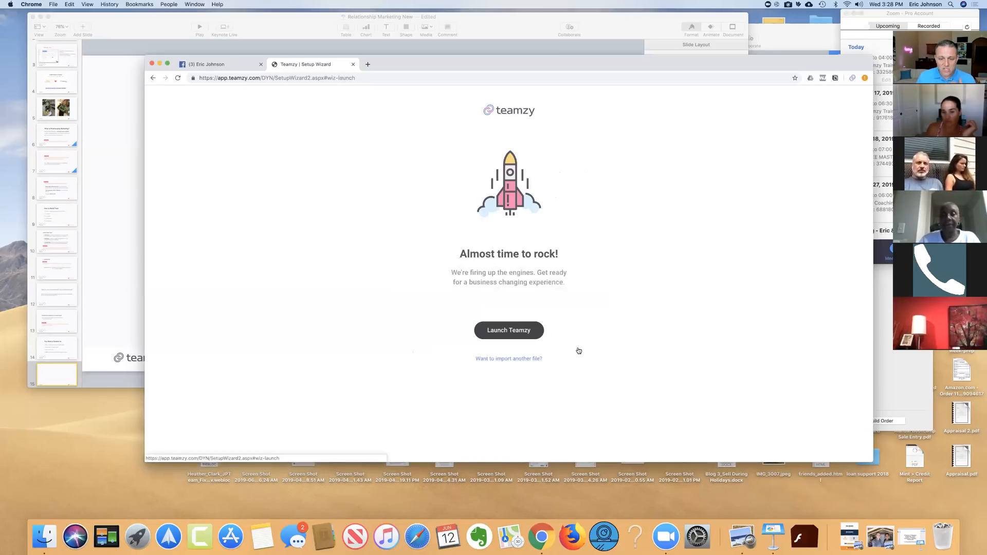
click(505, 335)
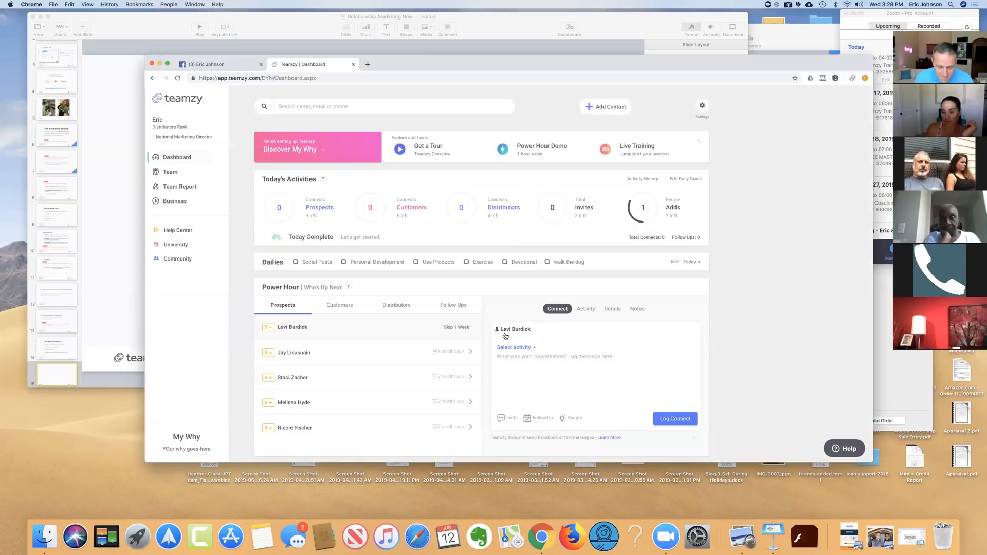
- Open and close the help contact form, and look over the dashboard's Today's Activities, Dailies and Power Hour sections
click(842, 448)
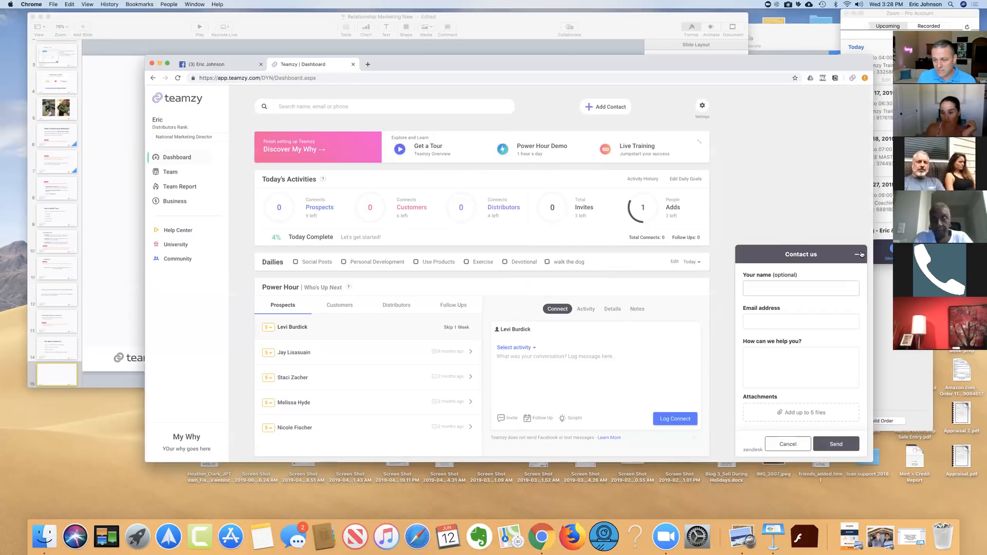
key(Escape)
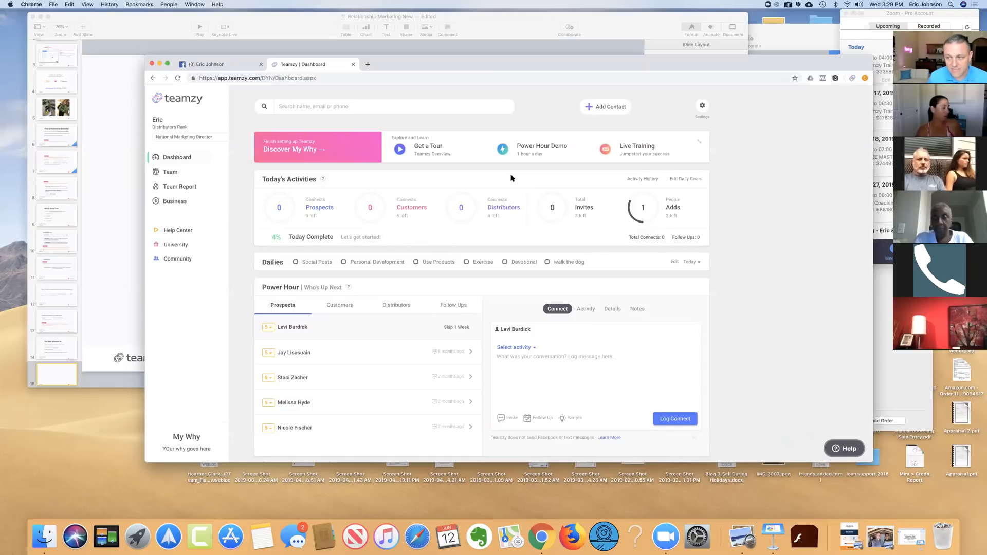
mouse_move(343, 225)
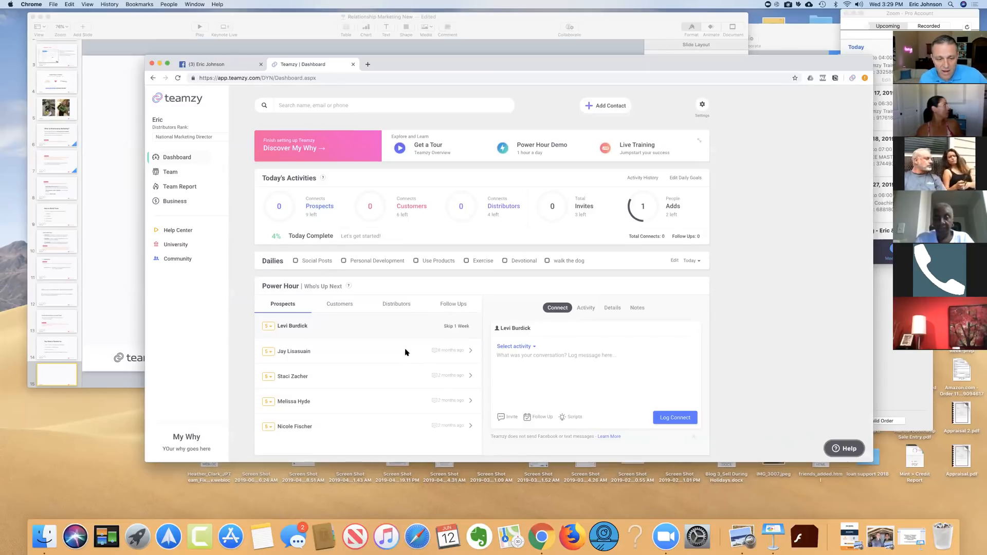
scroll(351, 338, down, 1)
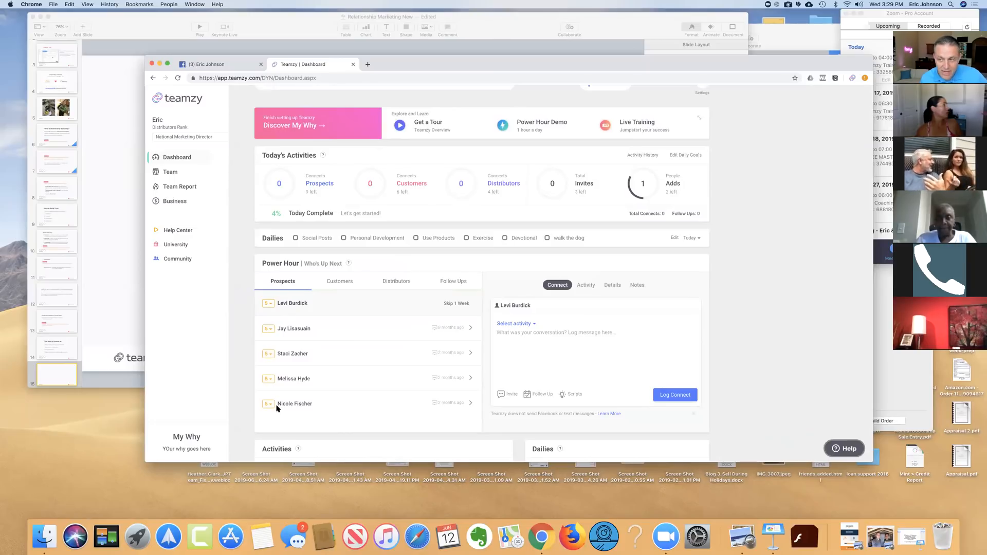
scroll(278, 408, up, 1)
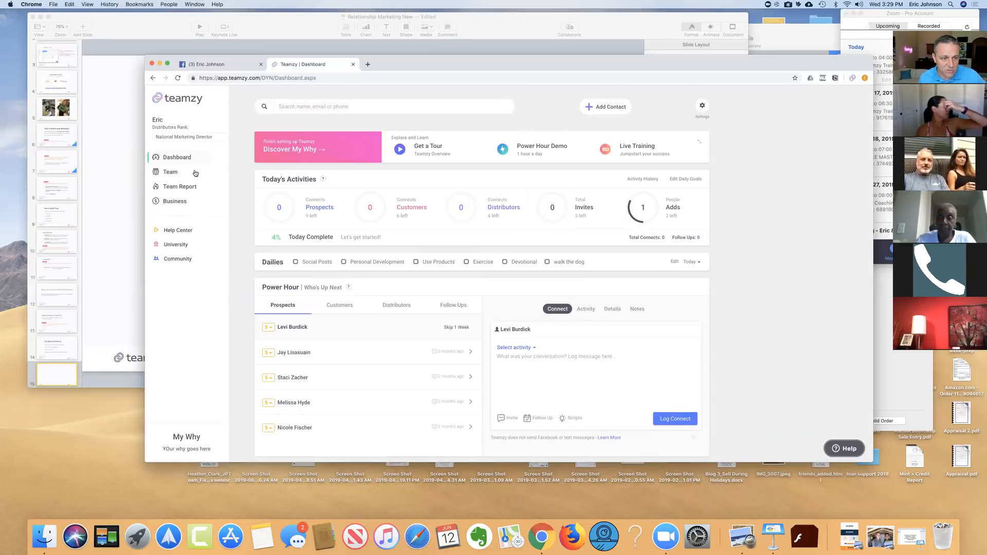
- Open the full team contact list and turn on Rank Mode
click(167, 173)
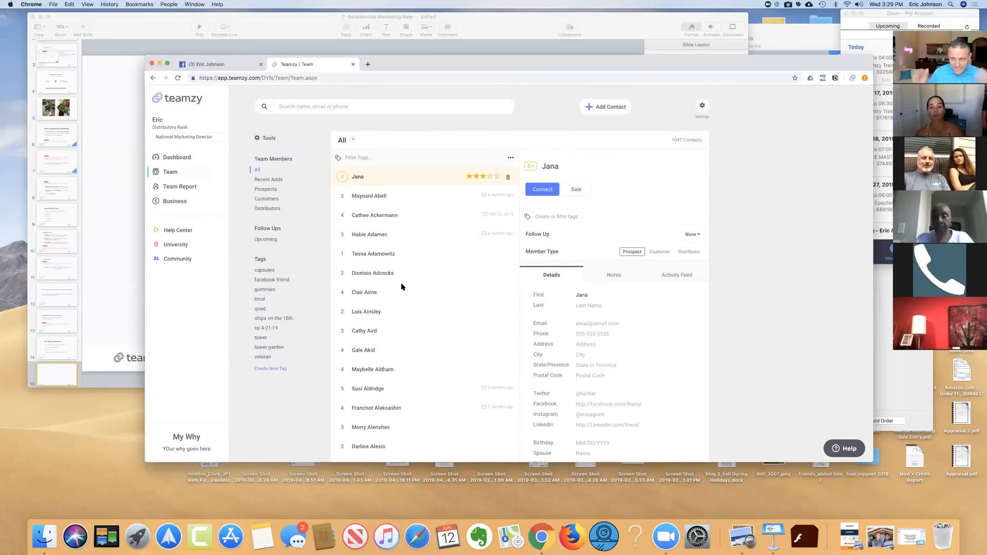
scroll(402, 286, down, 5)
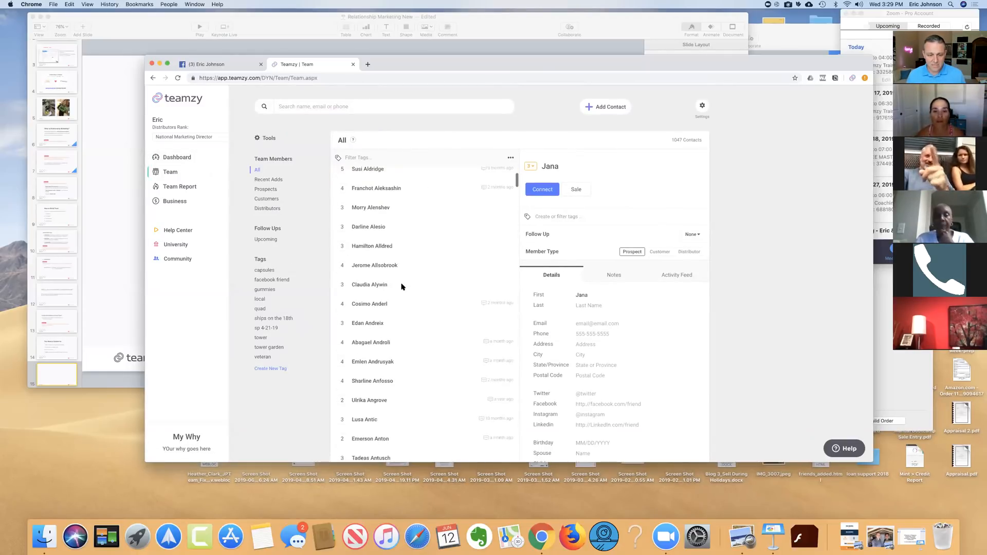
scroll(402, 286, up, 5)
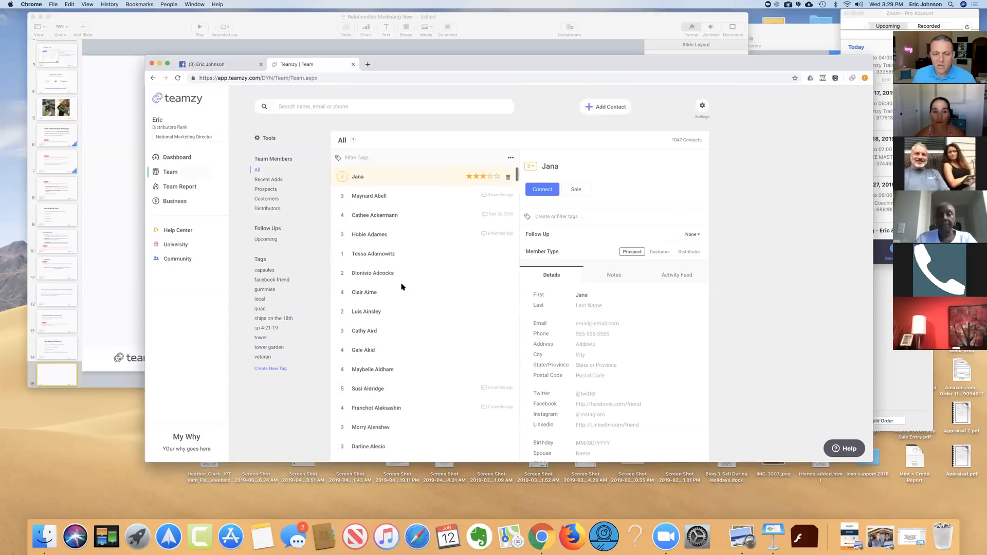
click(511, 159)
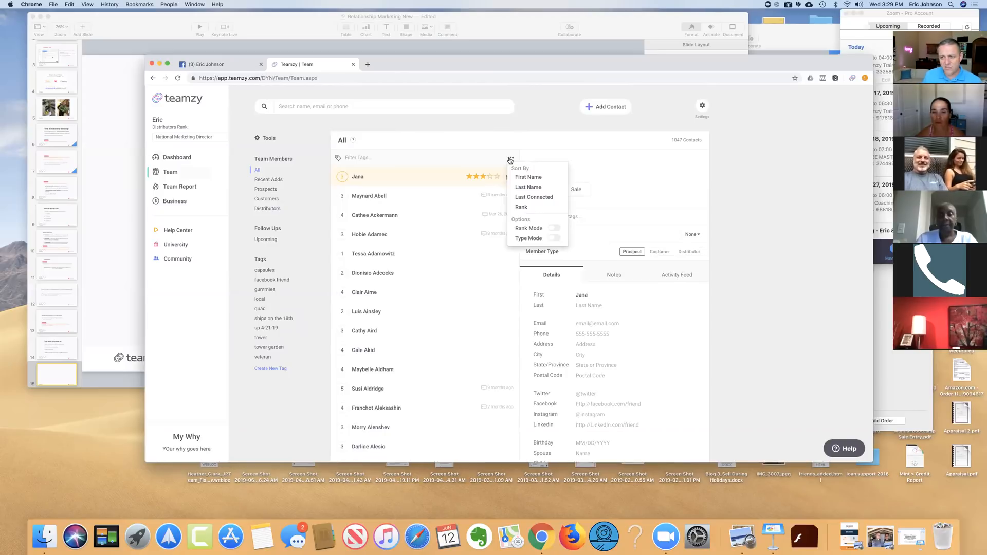
click(554, 229)
click(584, 157)
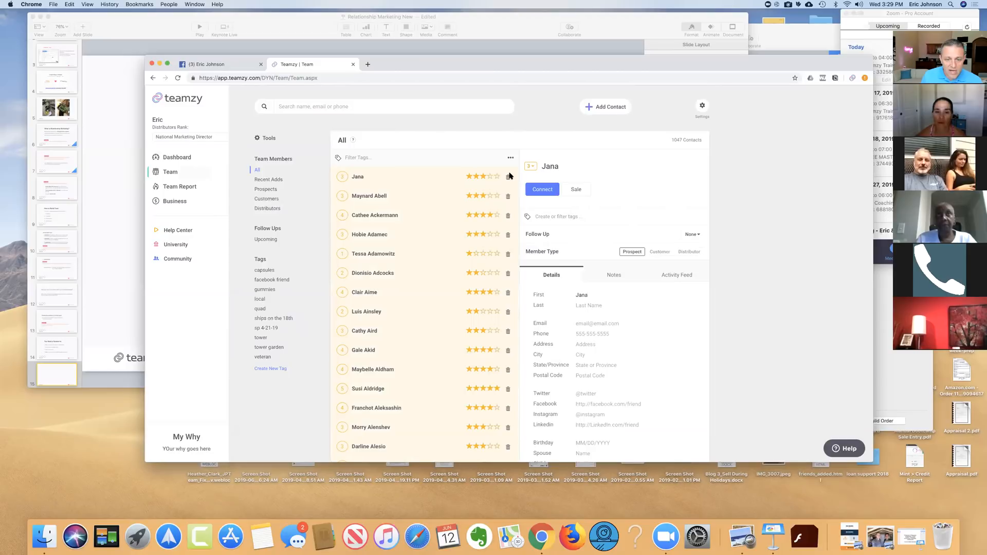
- Examine the star rankings given to the contacts throughout the team list
scroll(461, 312, down, 8)
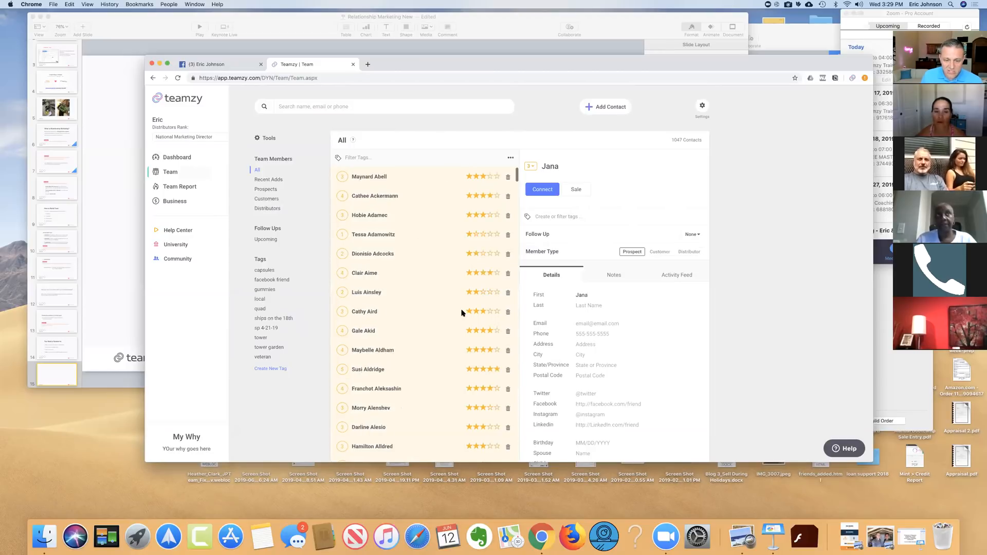
scroll(445, 355, down, 1)
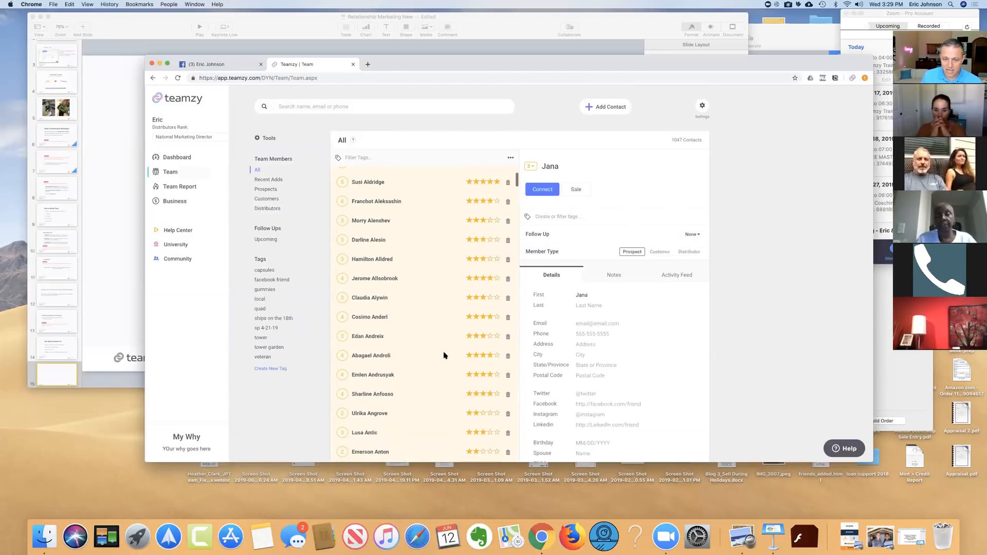
scroll(445, 355, down, 6)
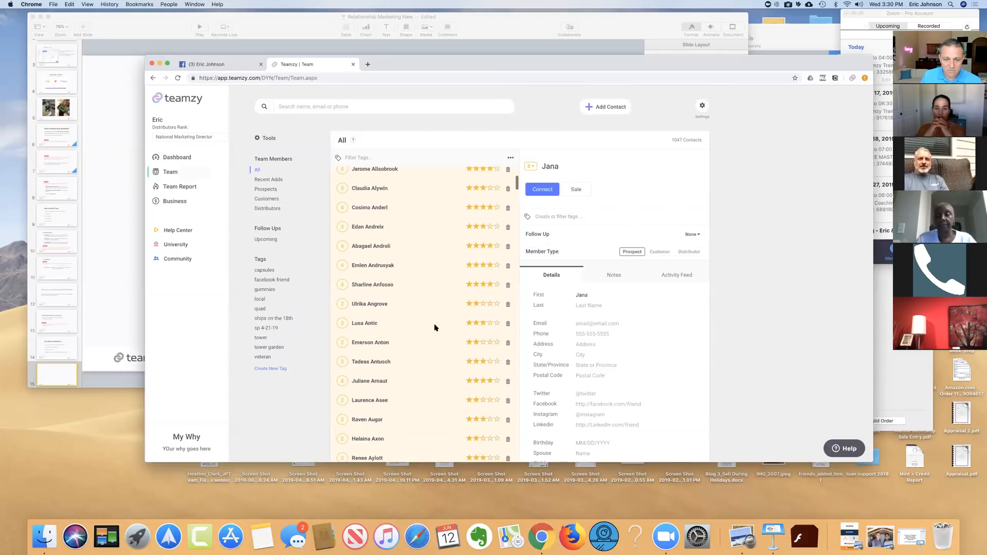
scroll(434, 298, down, 2)
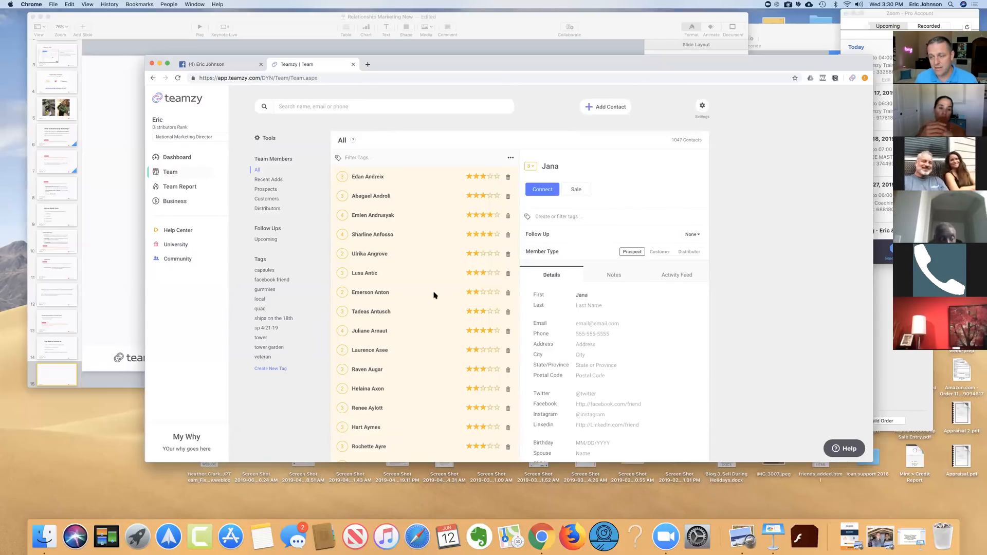
scroll(433, 295, down, 2)
scroll(370, 294, down, 1)
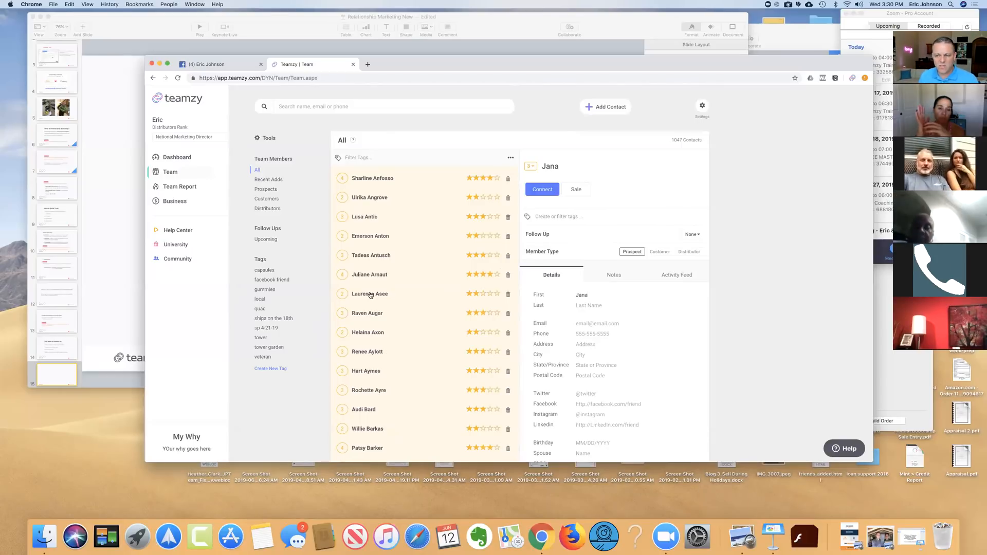
scroll(370, 294, down, 2)
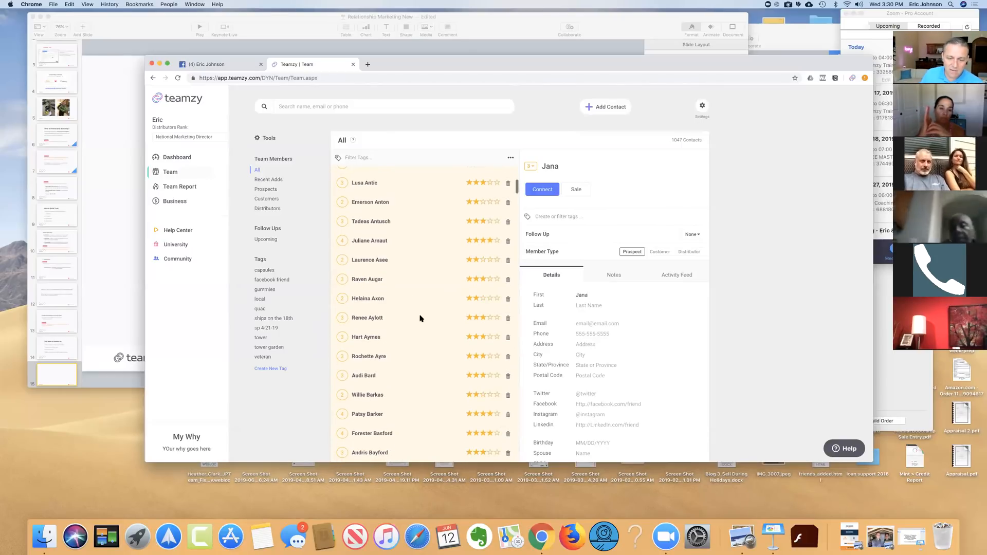
scroll(420, 319, down, 2)
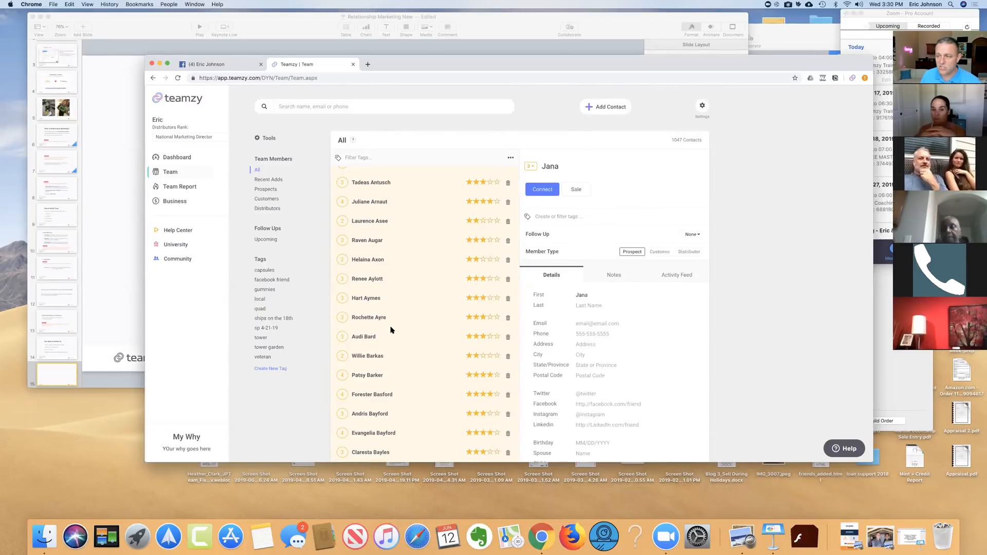
scroll(393, 329, down, 1)
scroll(390, 330, down, 1)
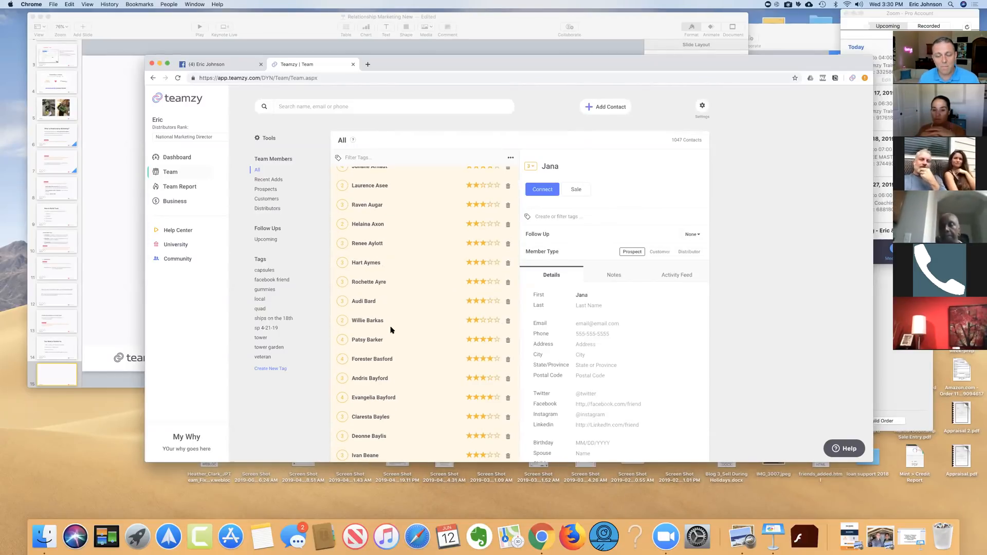
scroll(390, 329, up, 2)
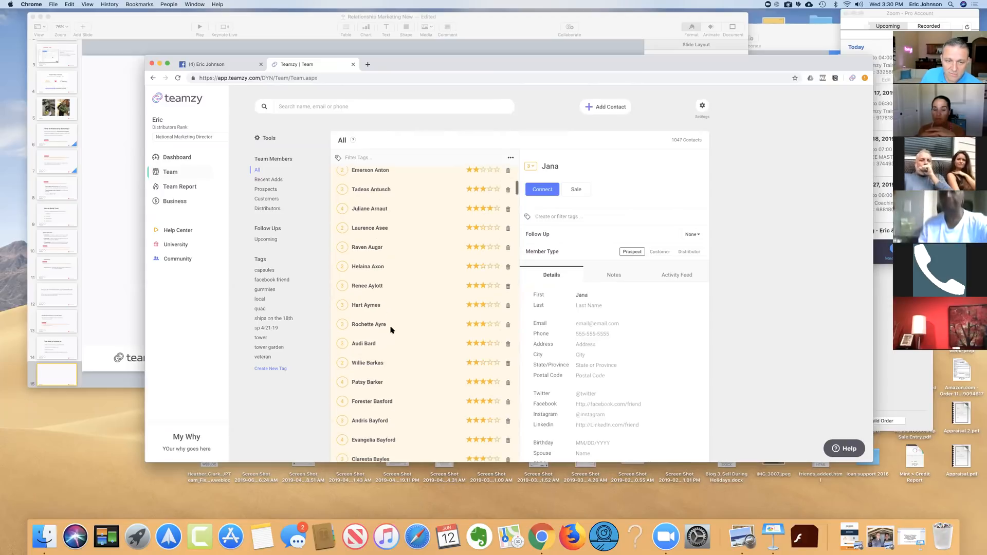
- Read the Ranking System definitions for one to five stars, close them and return to the dashboard's Power Hour section
click(353, 142)
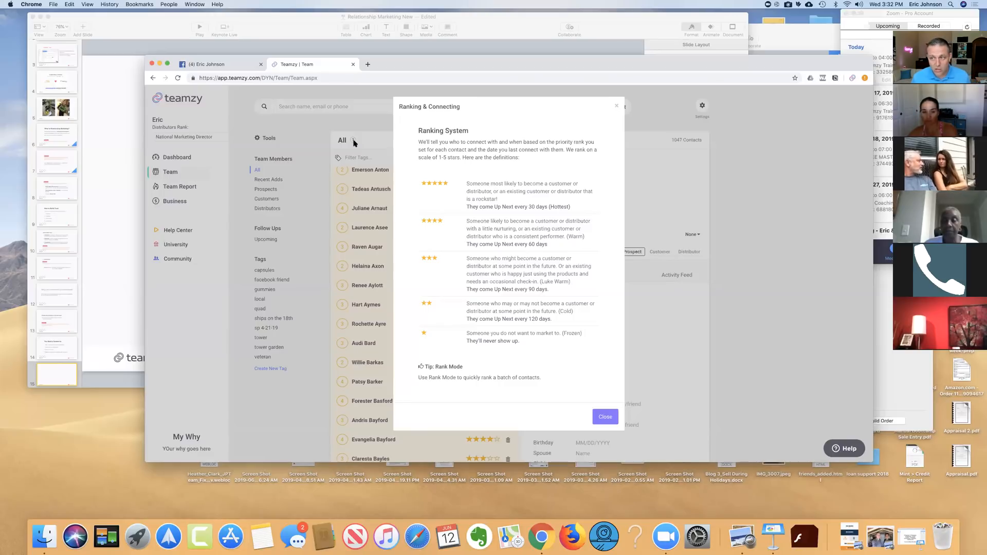
click(617, 108)
click(178, 159)
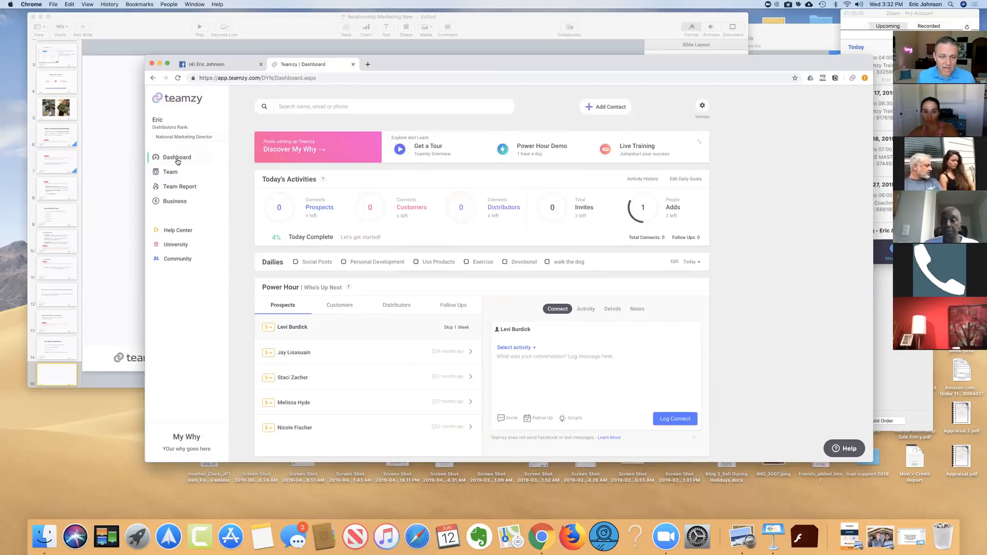
scroll(178, 162, down, 2)
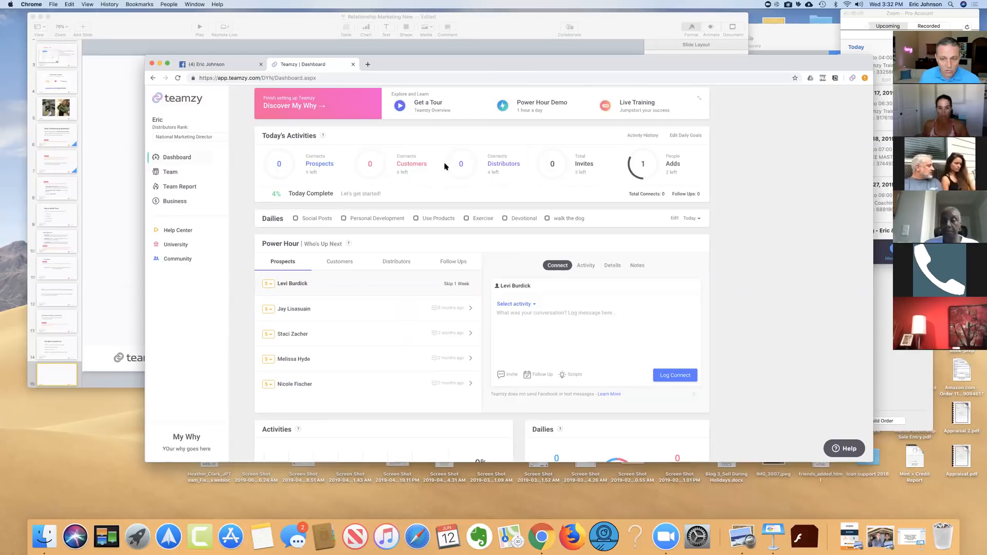
- Examine the Today's Activities goals for prospects, customers, distributors, invites and people adds, including their definitions
mouse_move(279, 169)
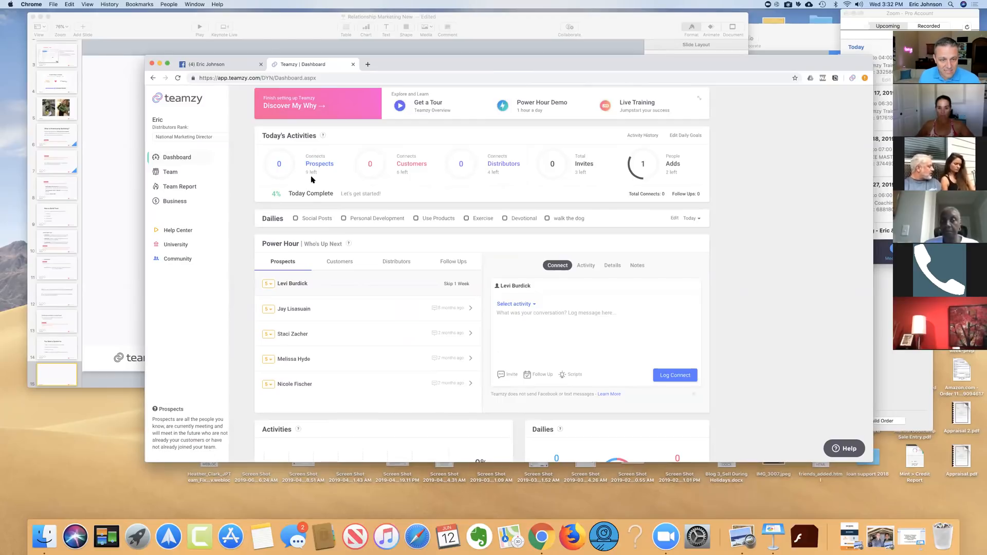
mouse_move(399, 172)
mouse_move(477, 169)
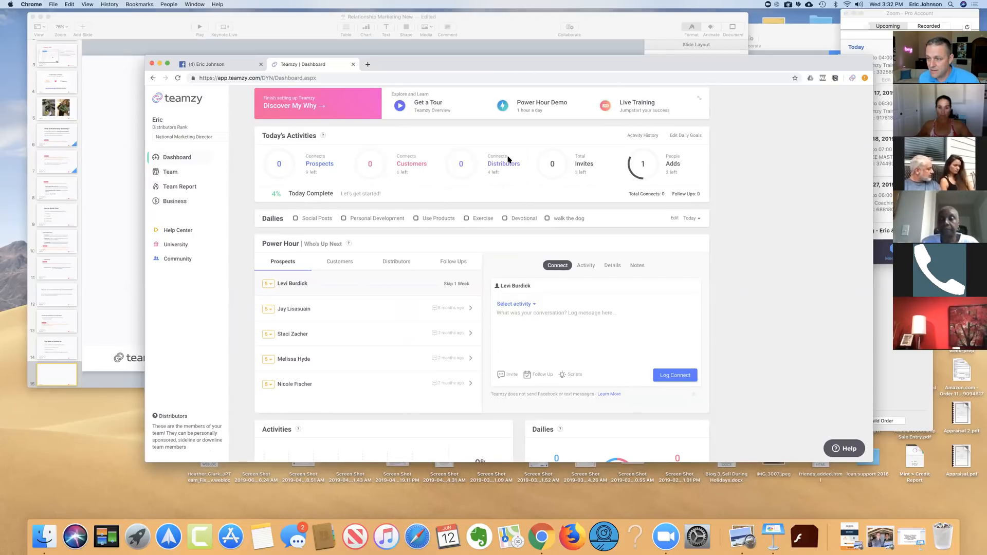
mouse_move(617, 180)
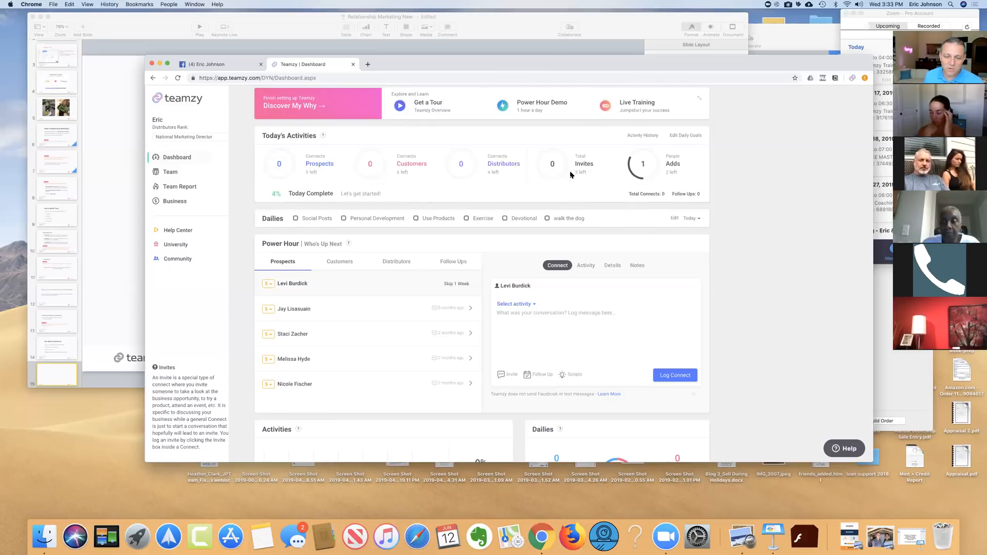
mouse_move(640, 158)
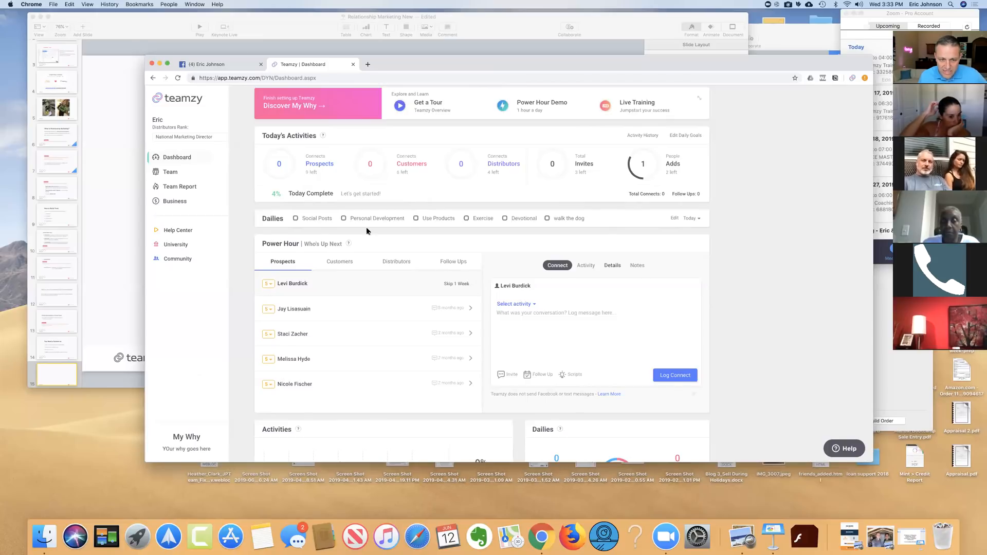
- Look through the Power Hour's Customers, Distributors, Follow Ups and Prospects lists and the available connect activity types
scroll(568, 268, down, 1)
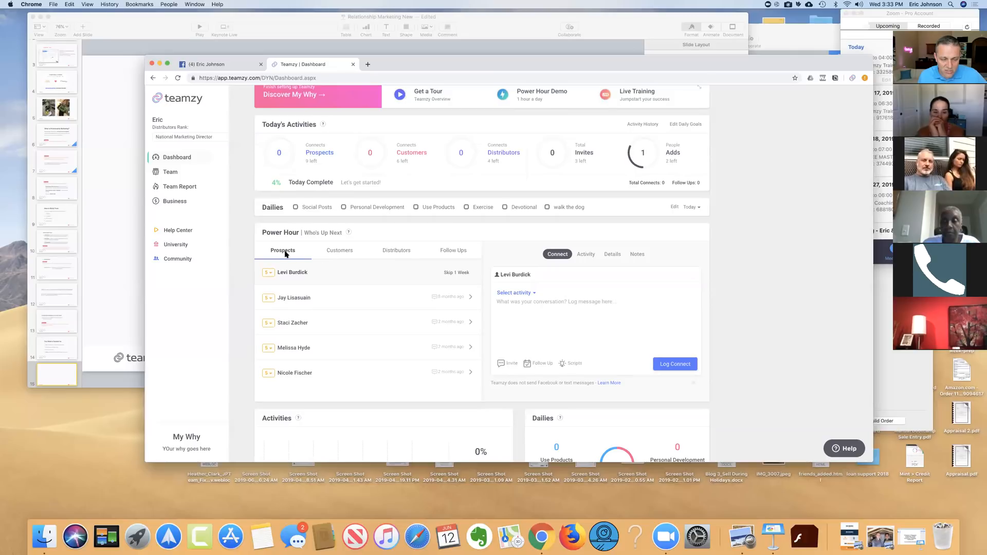
click(331, 251)
click(395, 252)
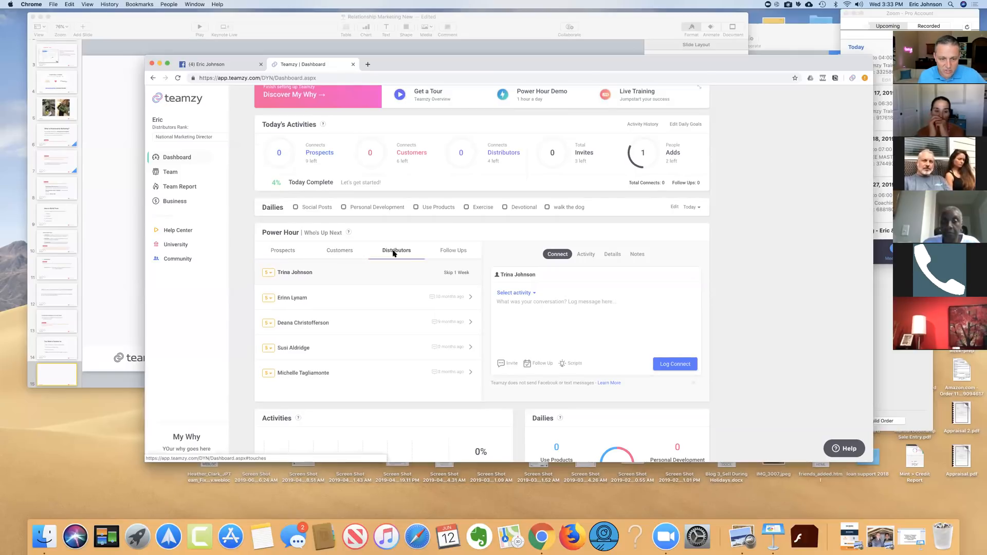
click(451, 252)
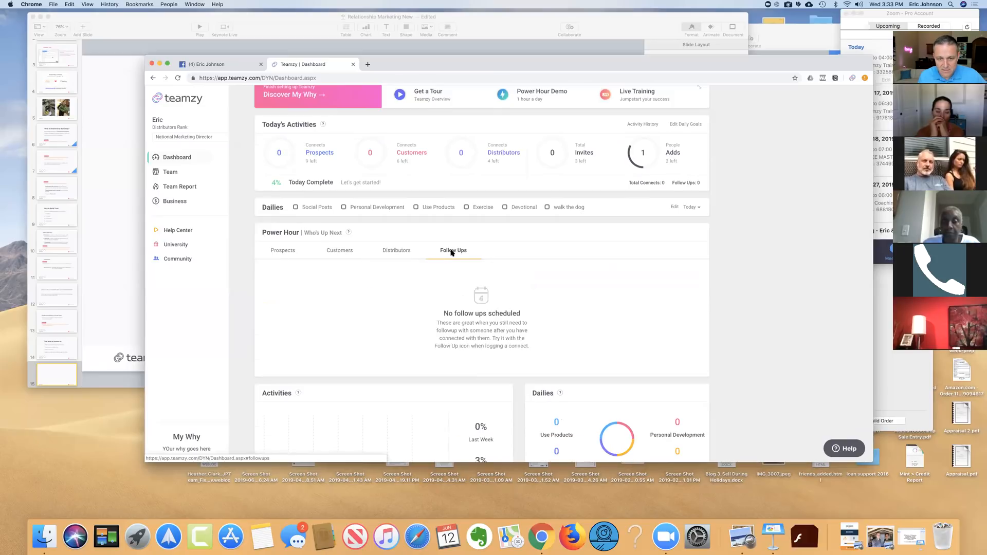
click(284, 250)
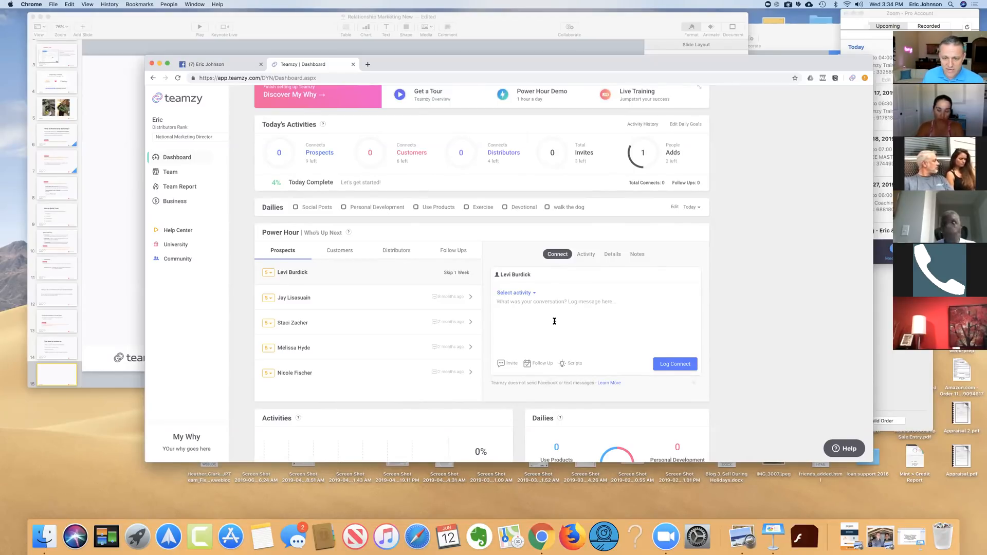
click(530, 295)
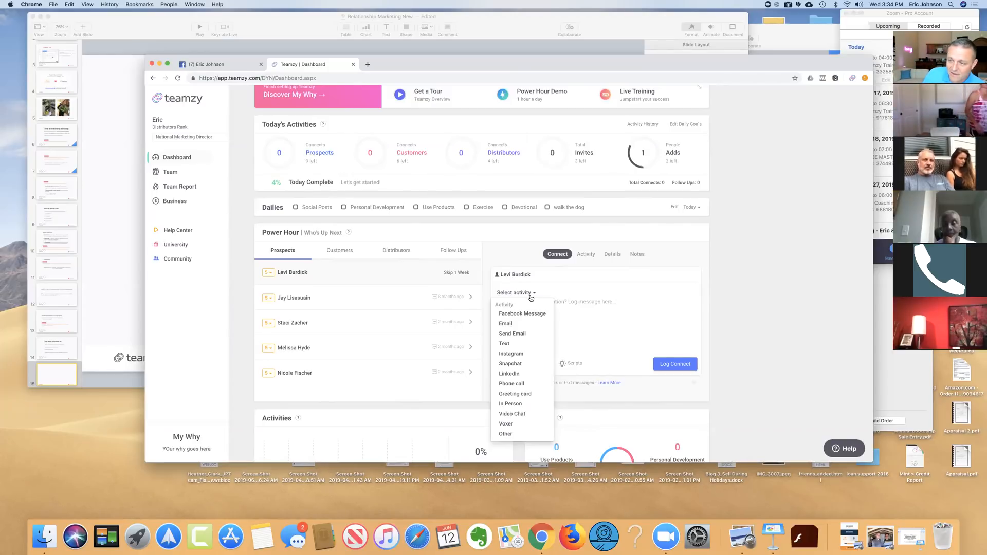
click(555, 316)
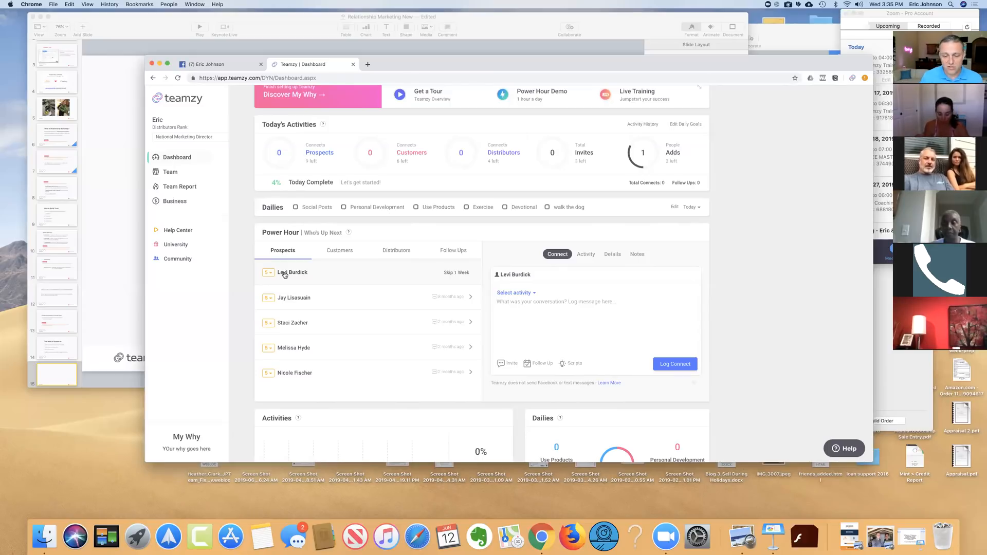
- Copy the Connect 1 Facebook script from the script ideas and paste it into the first prospect's connect message
click(576, 366)
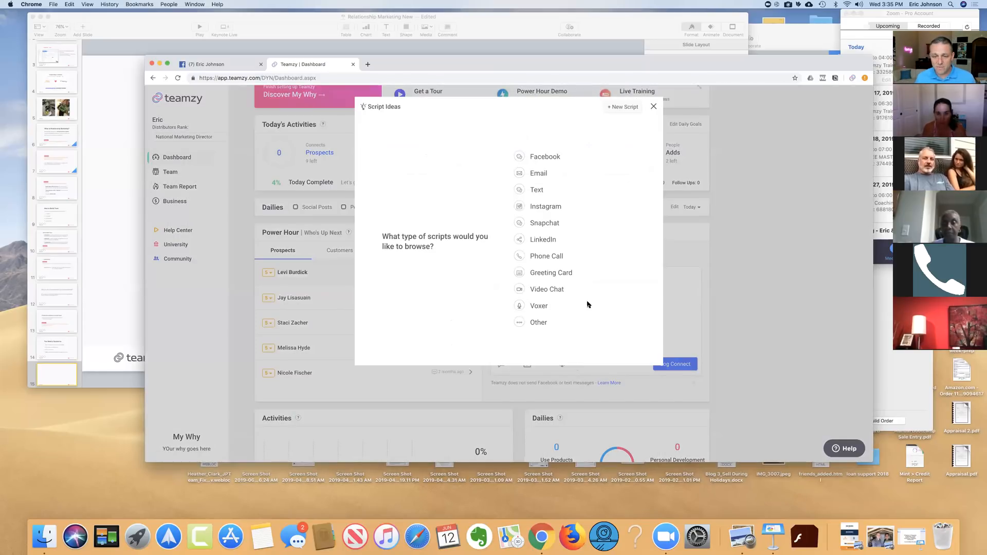
click(546, 157)
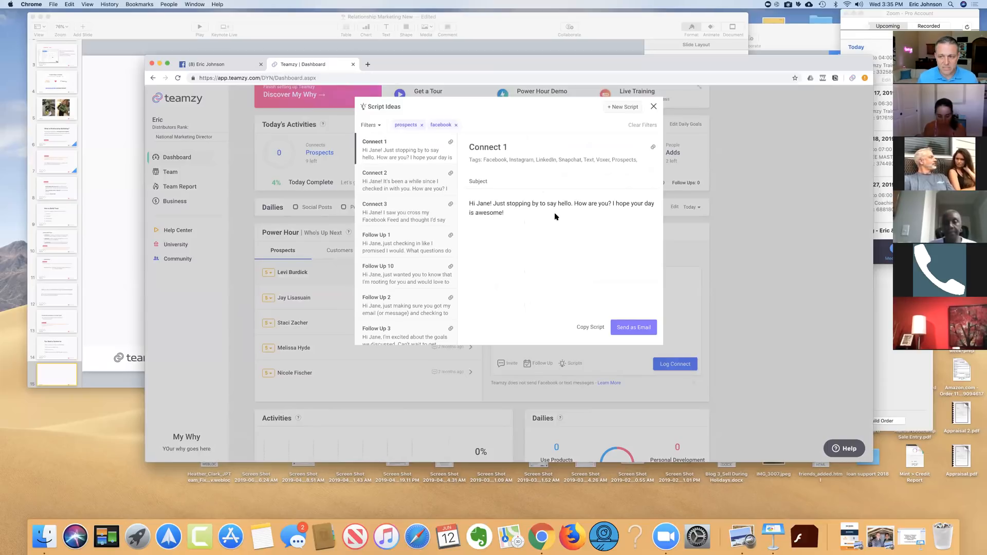
click(589, 327)
click(676, 299)
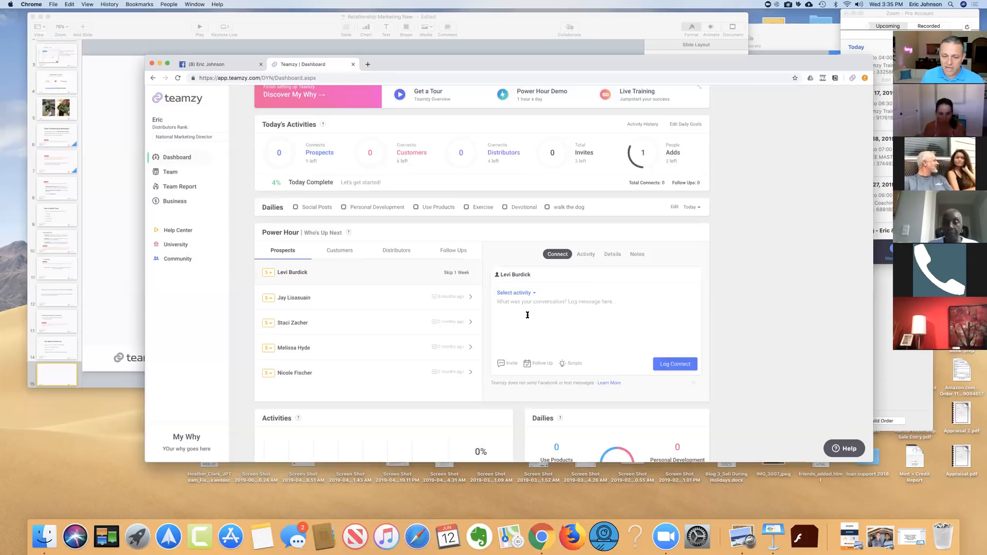
right_click(525, 314)
click(550, 366)
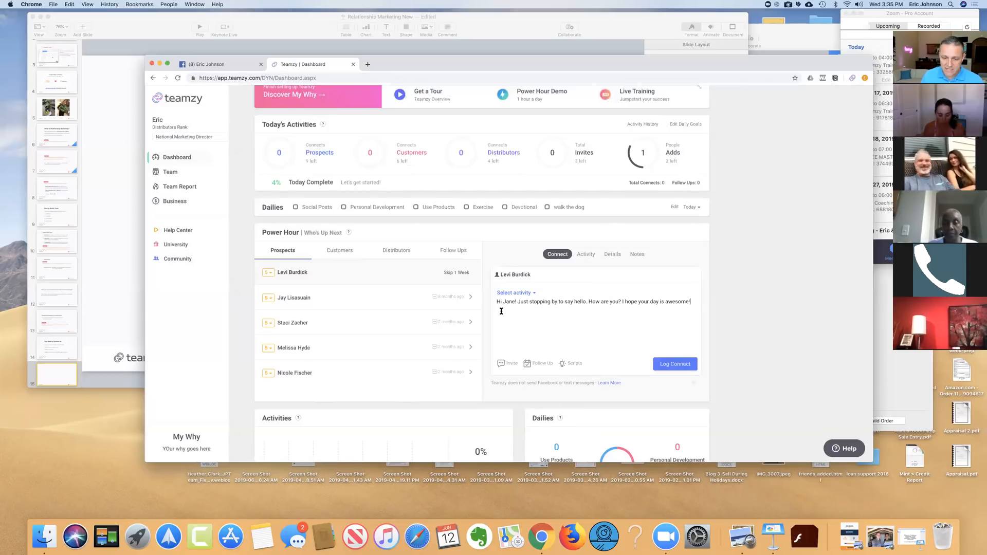
- Replace the placeholder name "Jane" in the greeting with the prospect's first name
key(BackSpace)
key(BackSpace)
key(BackSpace)
key(BackSpace)
key(BackSpace)
text(Levi)
- Add flexed arm, smiling face and raised hands emojis to the end of the connect message
click(695, 301)
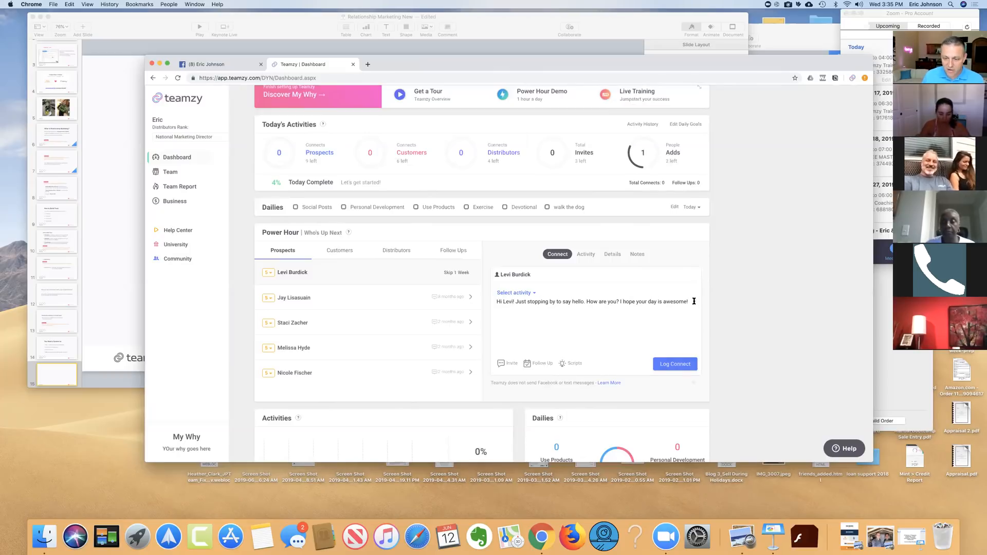
key(ctrl+super+space)
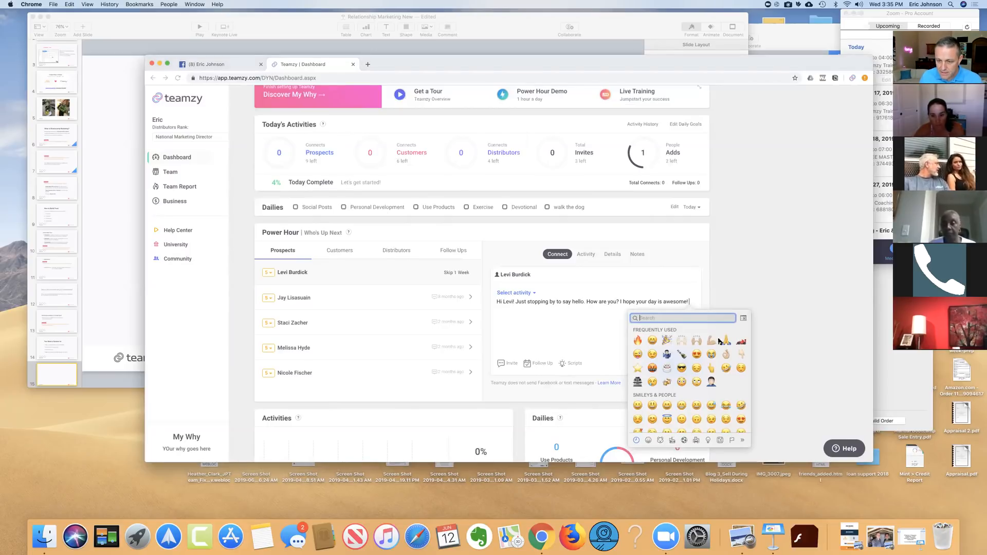
click(711, 340)
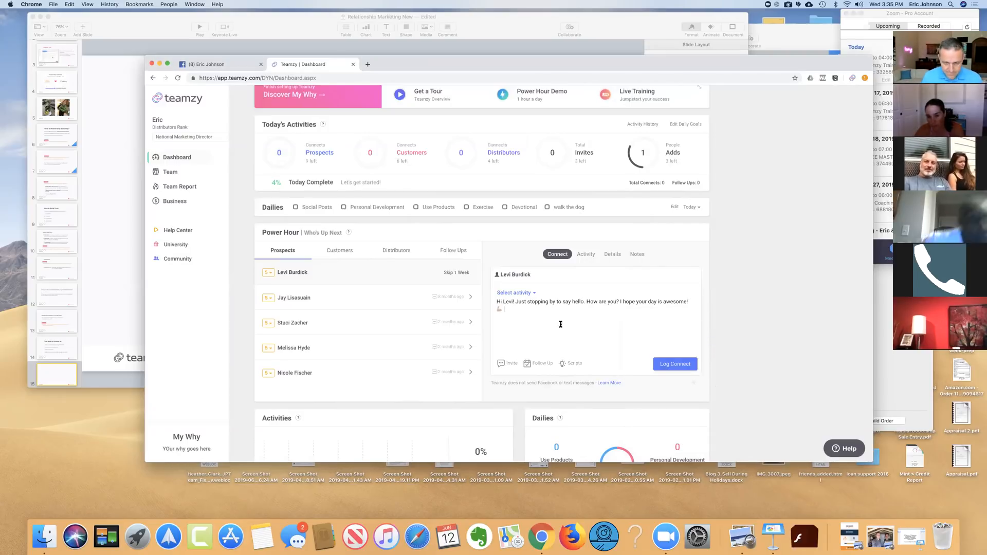
key(ctrl+super+space)
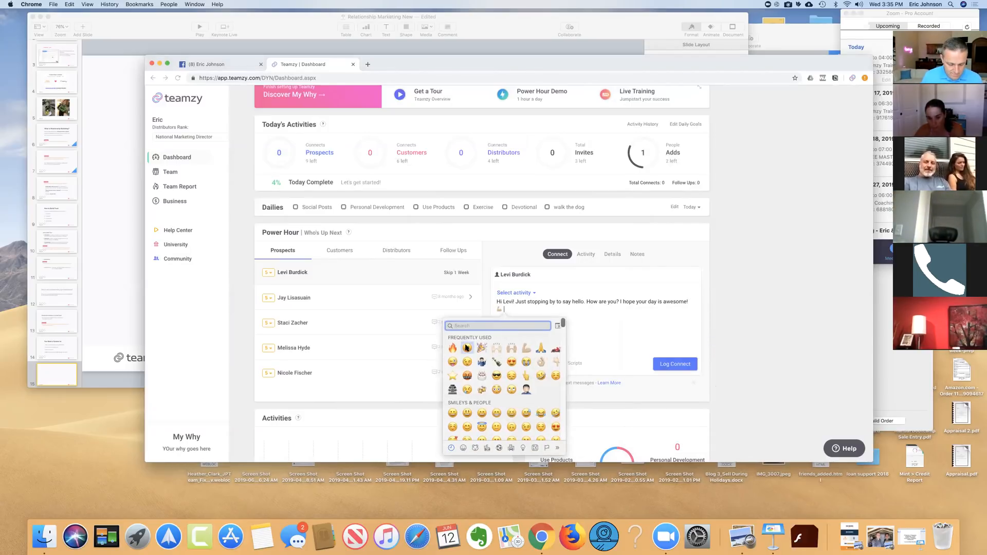
click(467, 348)
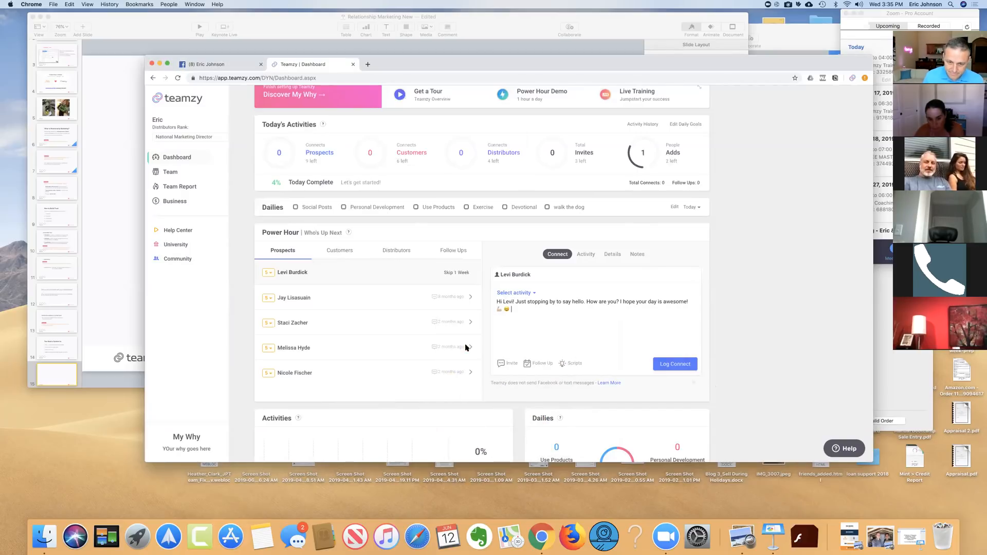
key(ctrl+super+space)
click(520, 349)
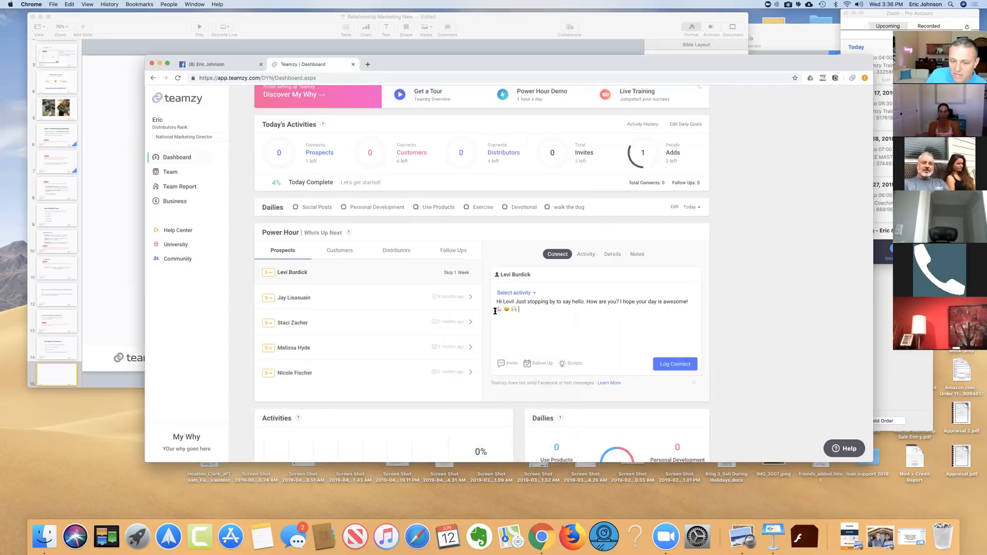
- Copy the entire personalised connect message, including its emojis
key(super+a)
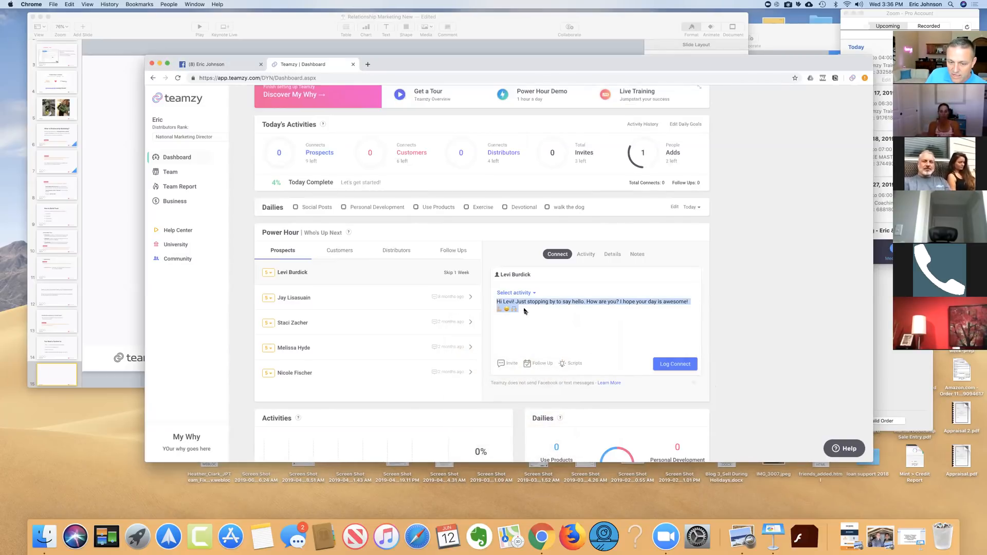
right_click(525, 309)
click(548, 364)
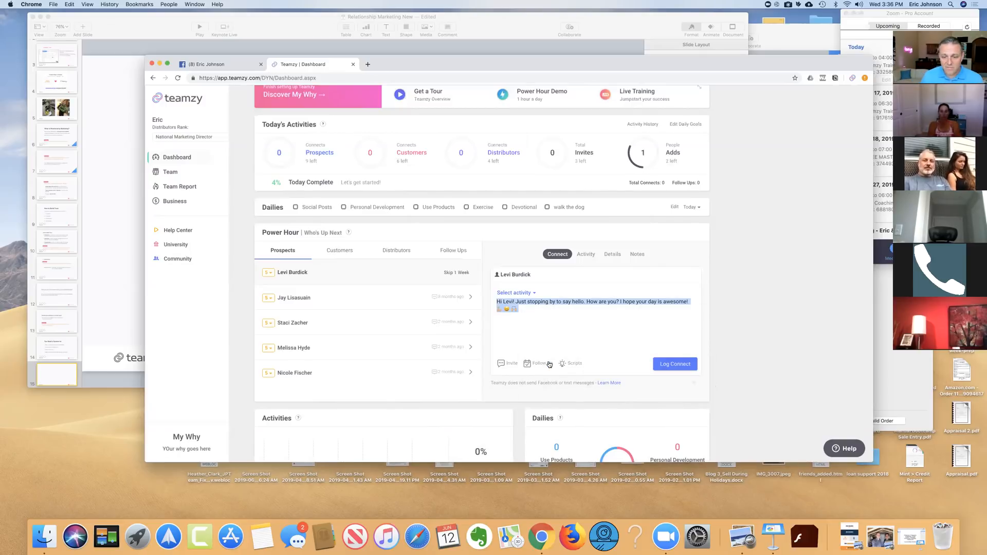
- Switch to Facebook, search for the prospect by name and start a new message to the matching friend
click(217, 66)
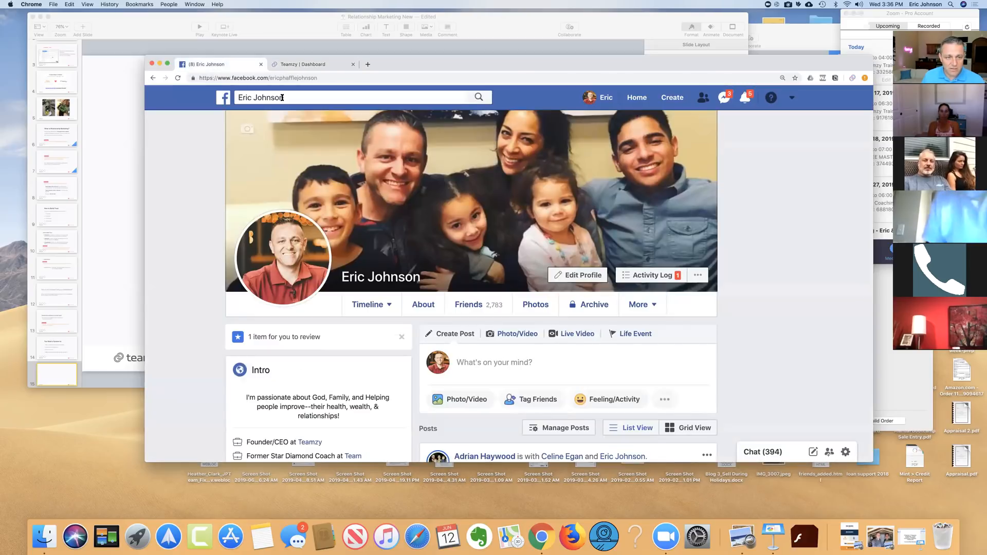
click(282, 98)
text(levi)
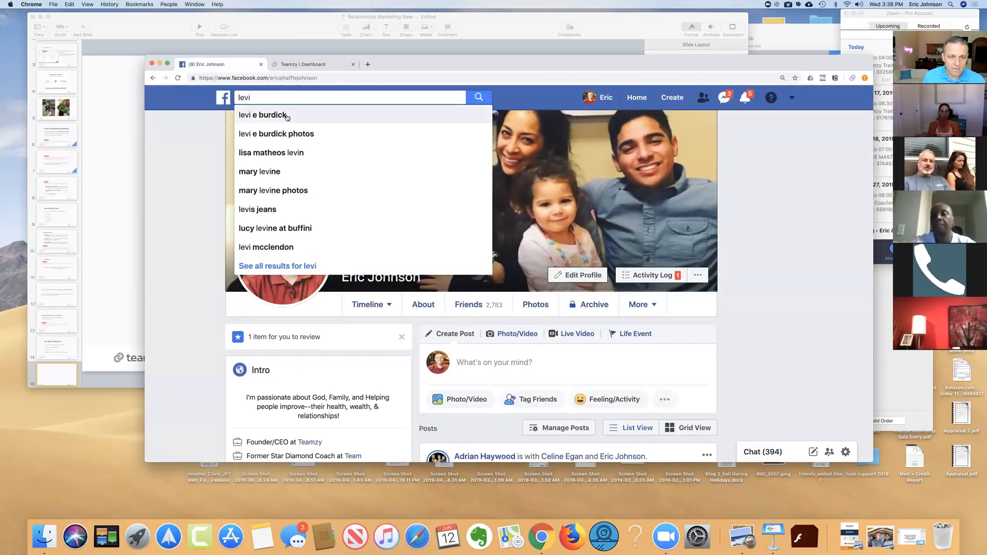
click(286, 117)
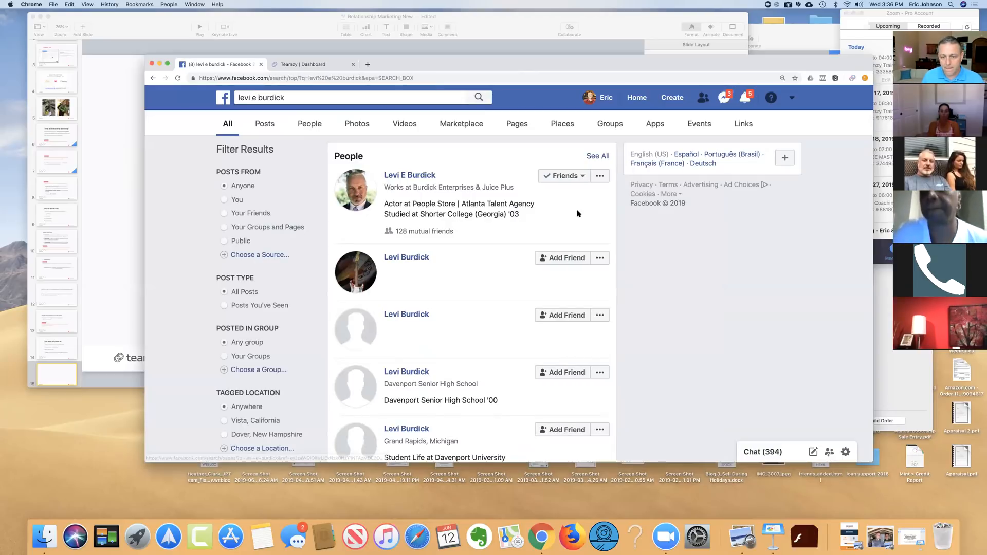
click(600, 176)
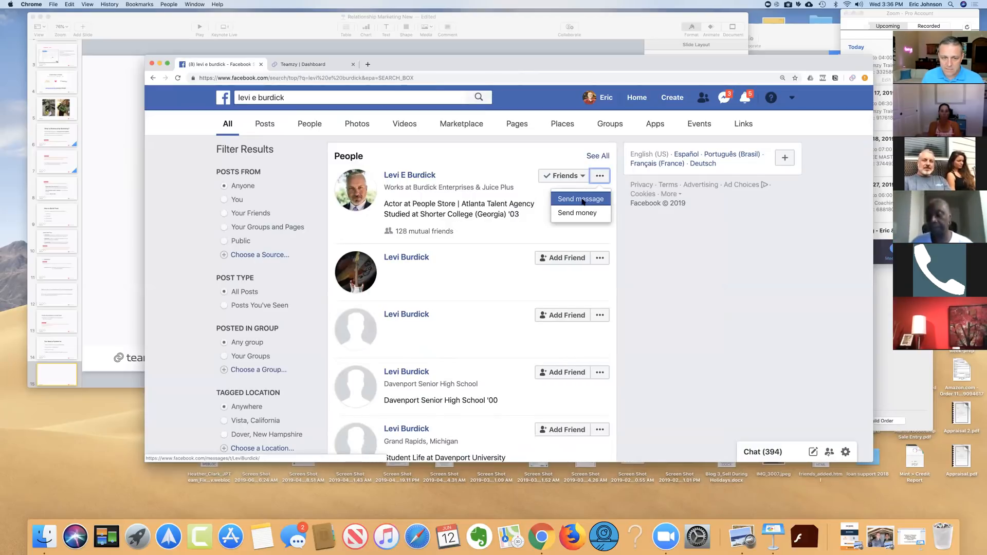
click(581, 200)
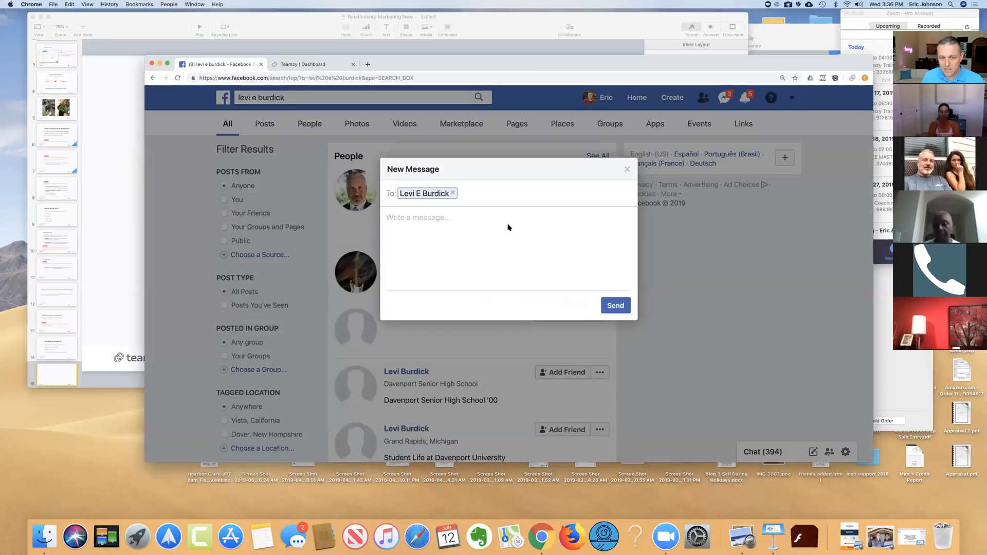
- Paste the copied greeting into the new Facebook message and send it
right_click(532, 271)
click(532, 274)
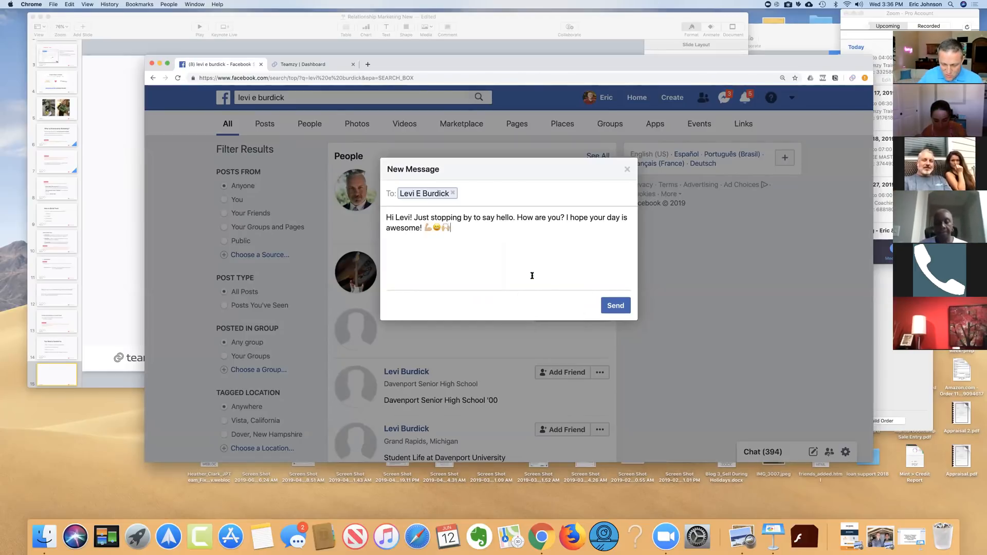
click(615, 306)
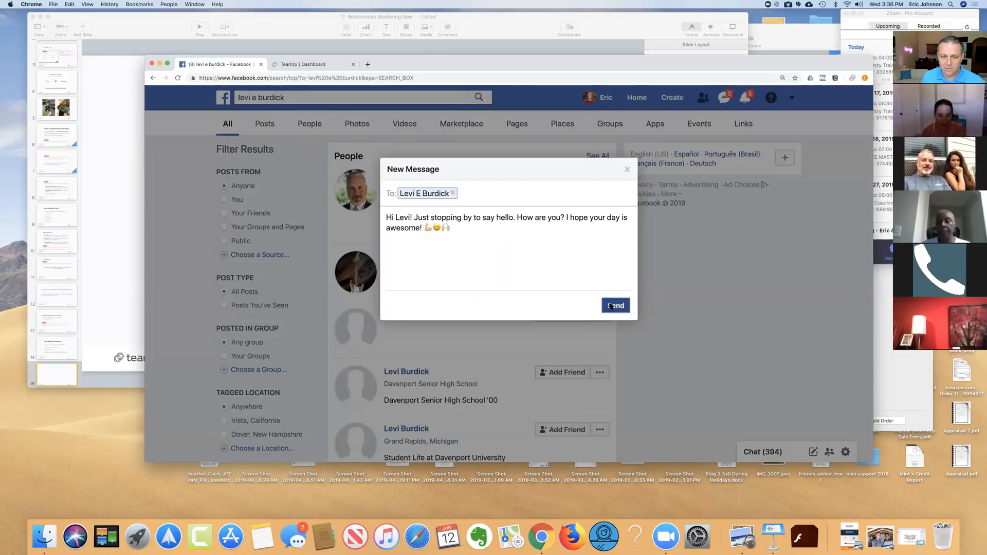
- Return to the Teamzy dashboard, set the prospect's activity to Facebook Message and log the connect
click(303, 64)
click(528, 291)
click(536, 315)
scroll(545, 347, down, 1)
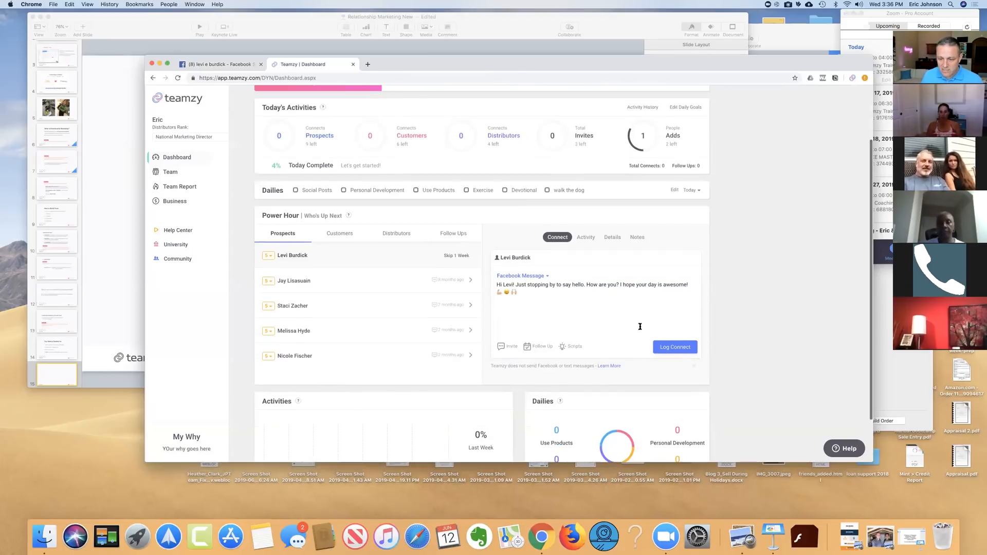
click(674, 348)
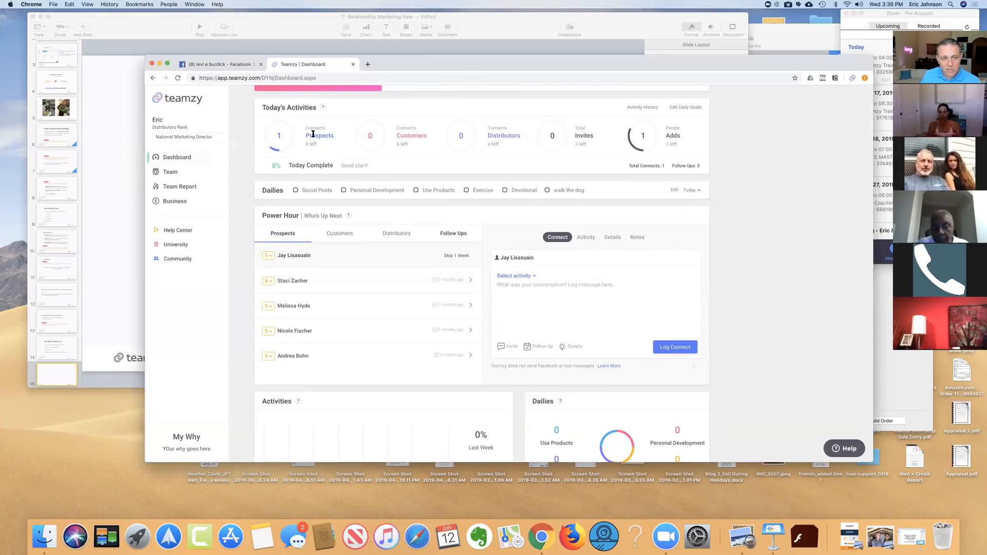
- Paste the copied greeting into the next prospect's connect message and replace the greeted name with this prospect's first name
mouse_move(278, 138)
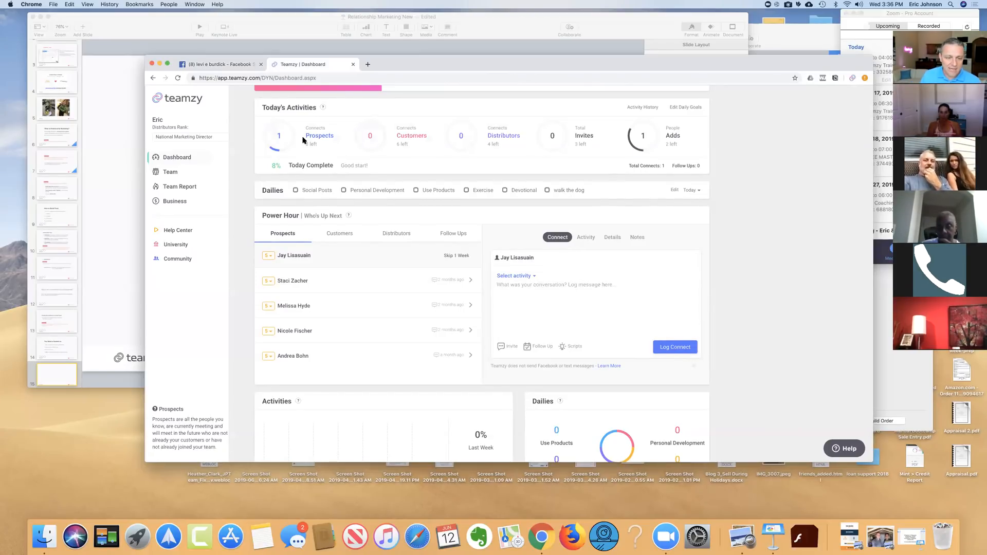
right_click(534, 286)
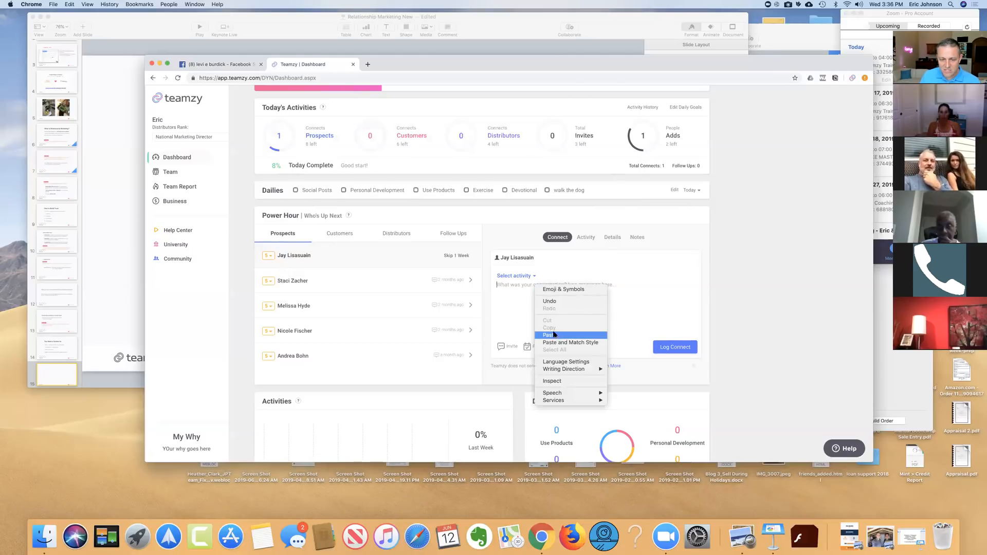
click(556, 336)
click(514, 286)
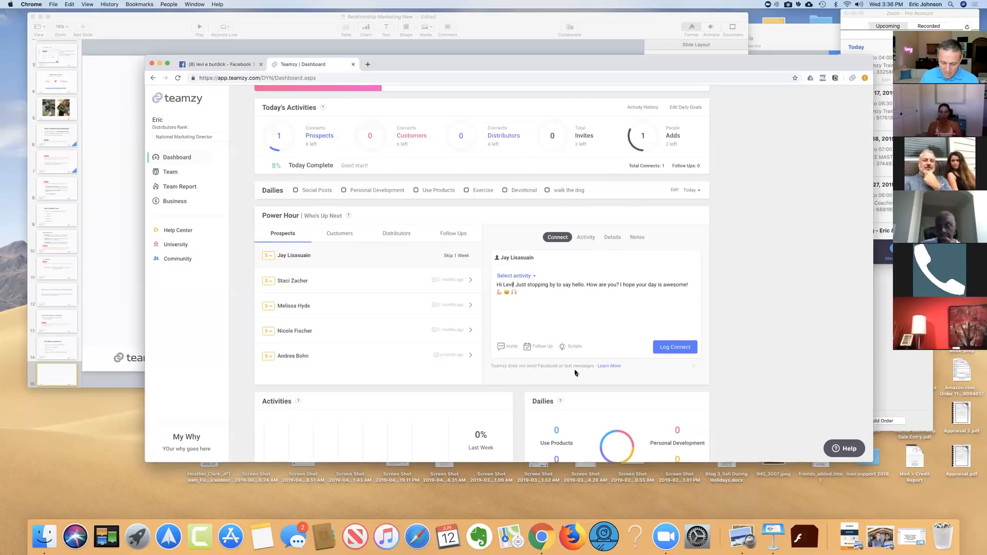
key(BackSpace)
key(BackSpace)
key(BackSpace)
key(BackSpace)
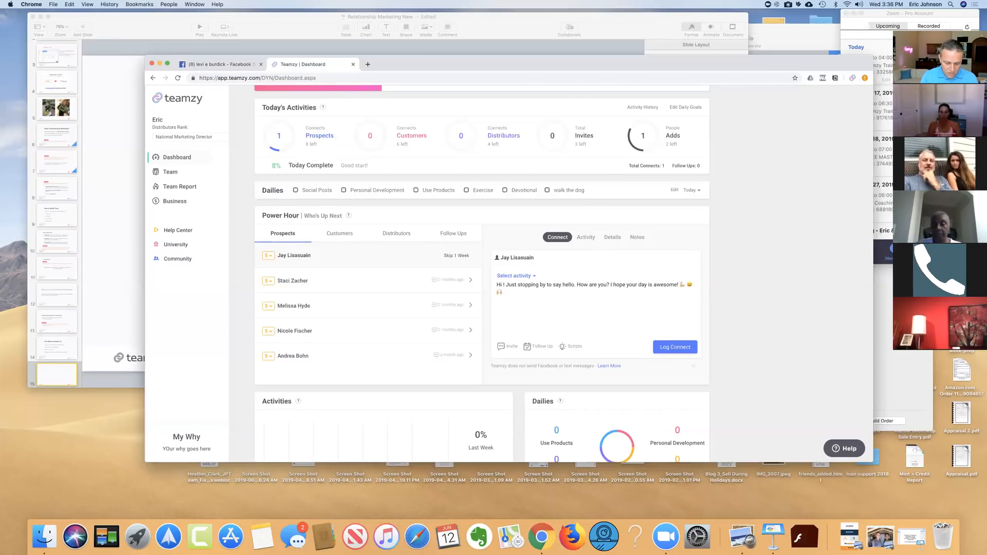
text(Jay)
- Copy the full greeting addressed to the second prospect from the connect message
click(520, 301)
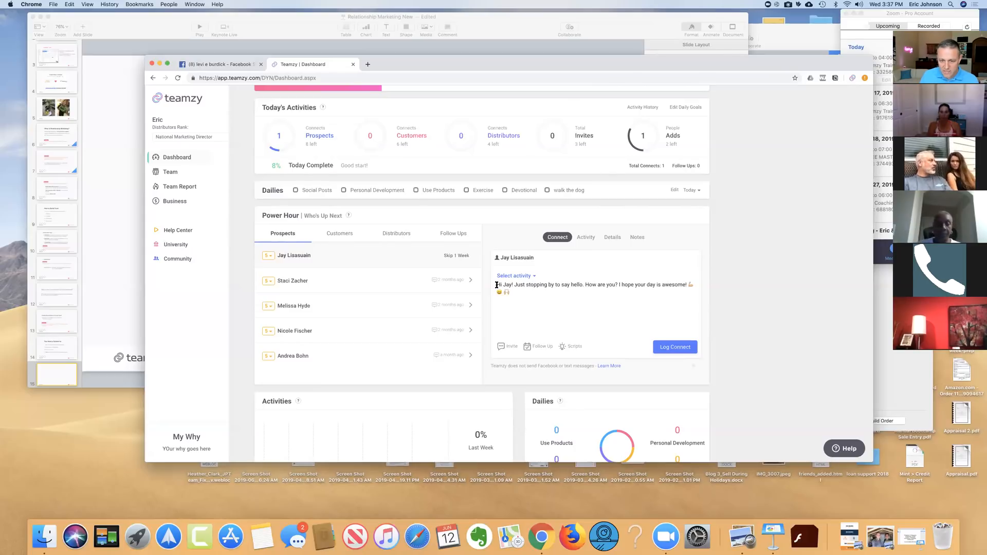
key(super+a)
right_click(516, 292)
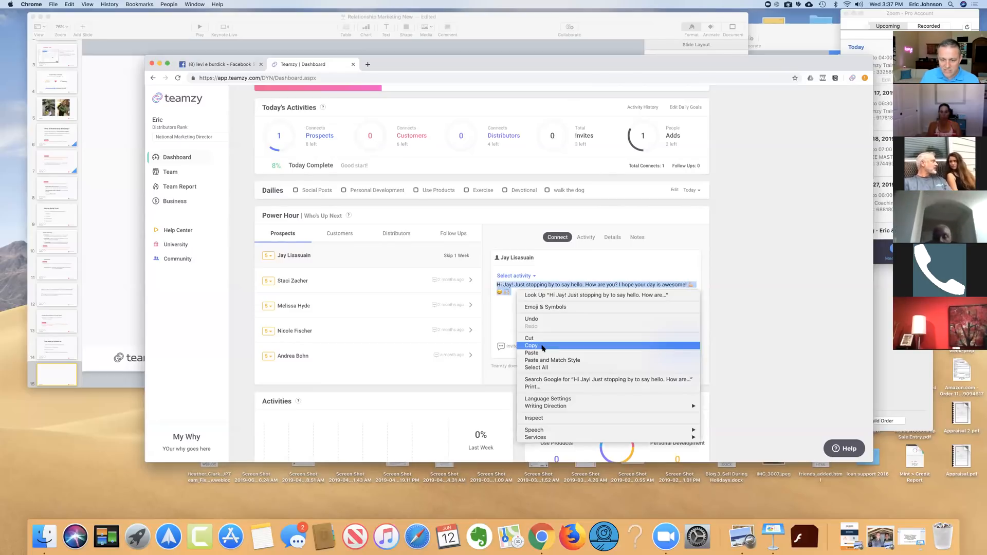
click(543, 346)
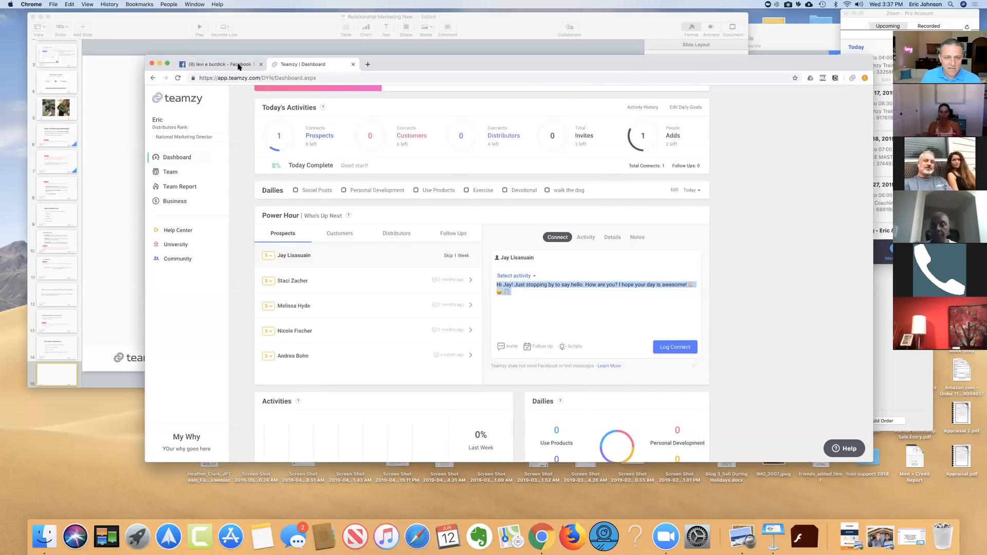
- Switch to Facebook, search for the second prospect by name and start a new message to the matching friend
click(239, 66)
click(284, 97)
text(jay)
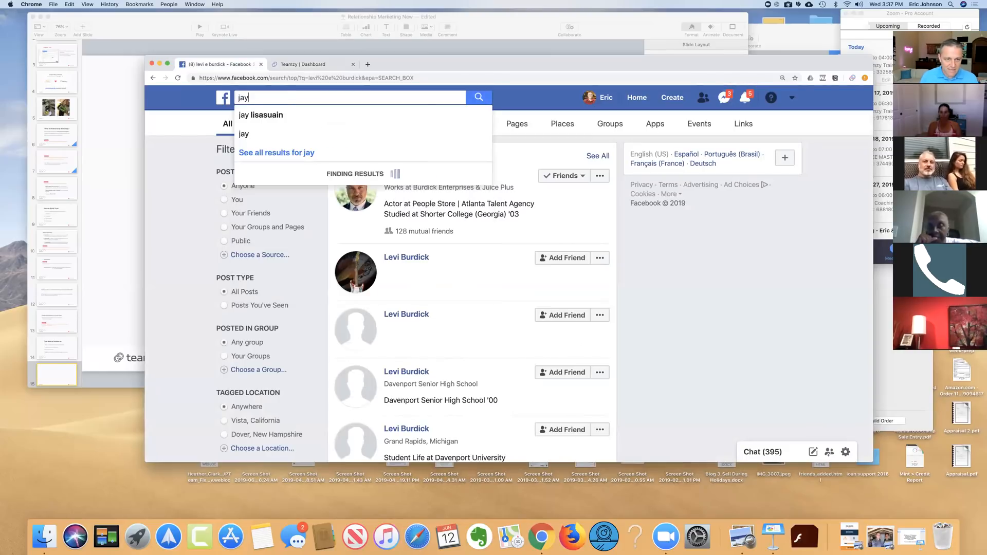
click(279, 117)
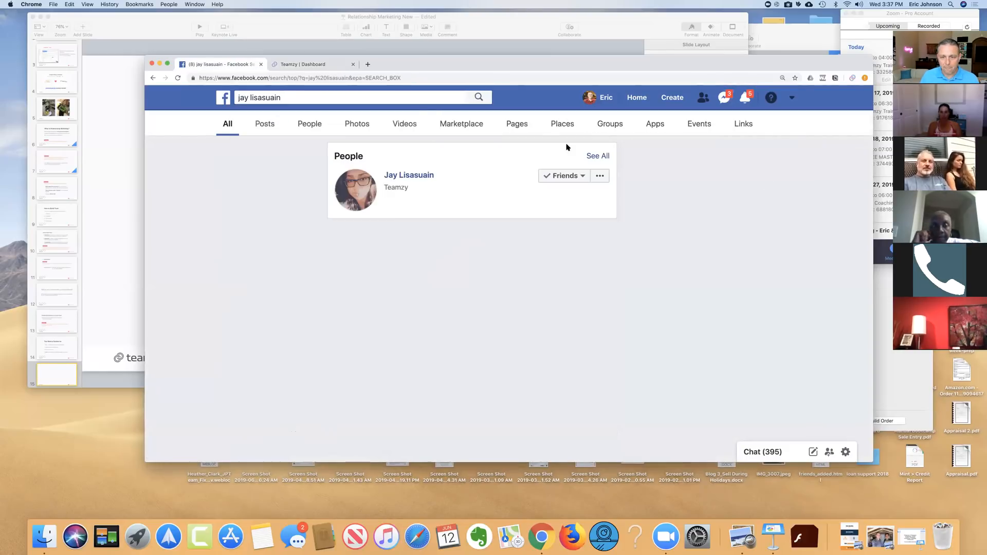
click(600, 176)
click(573, 196)
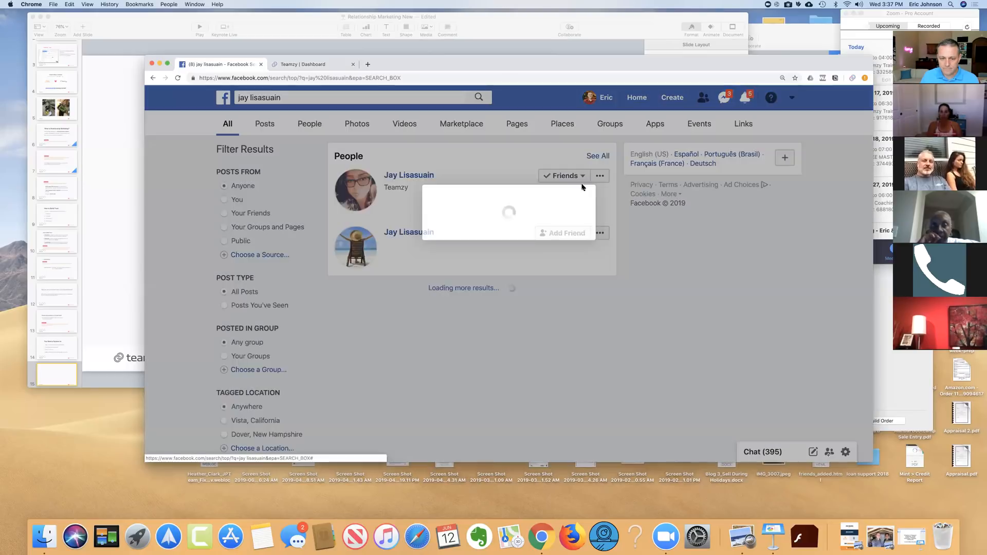
- Paste the greeting into the second prospect's Facebook message, send it and dismiss the confirmation
right_click(432, 252)
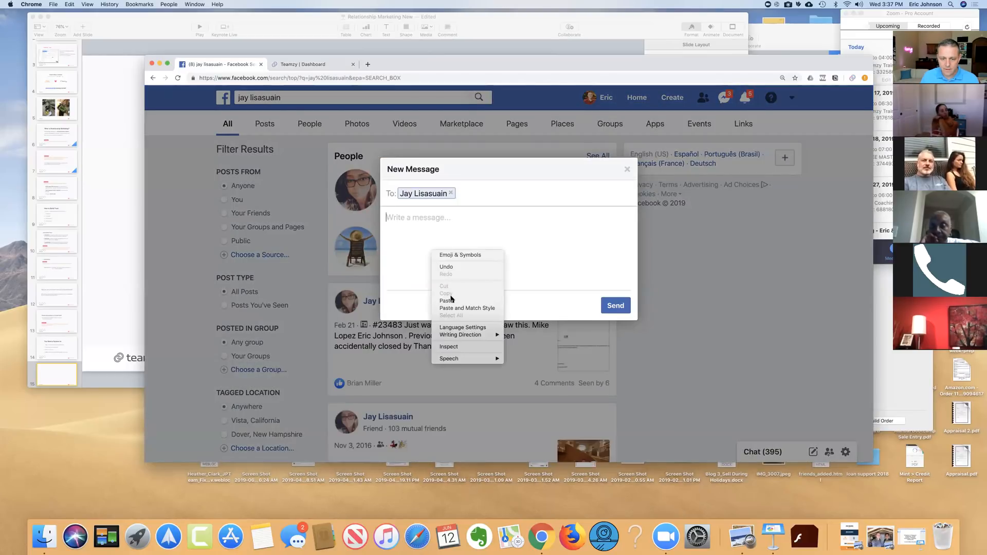
click(452, 300)
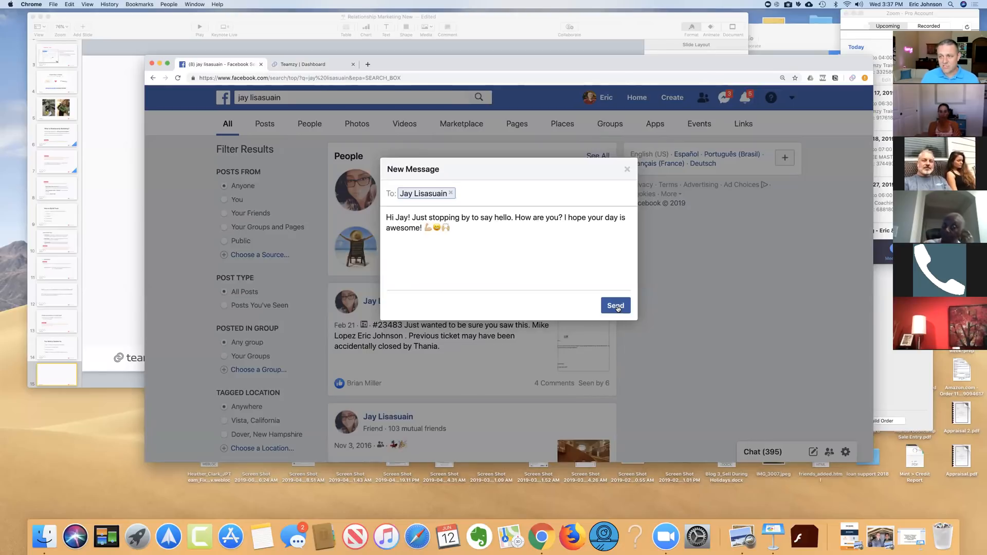
click(616, 306)
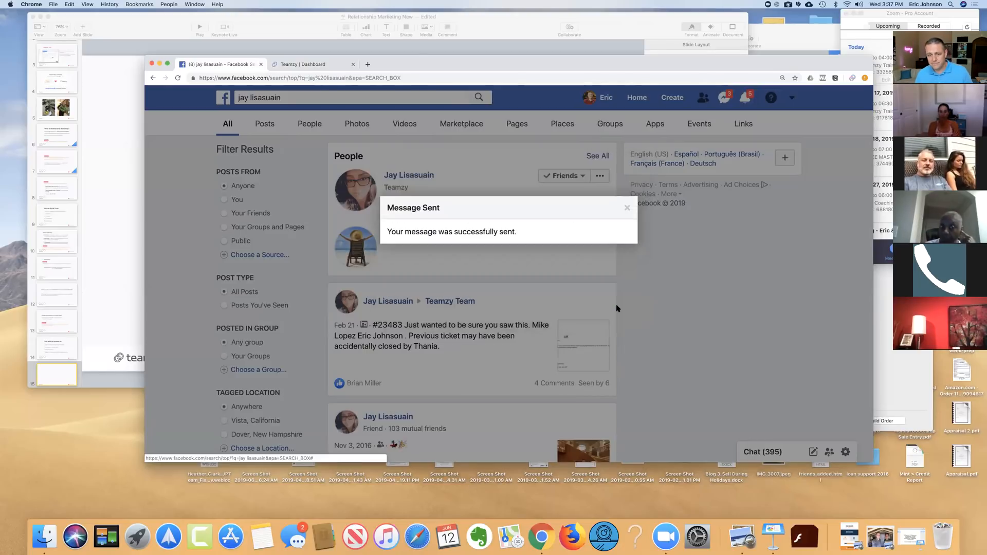
click(627, 208)
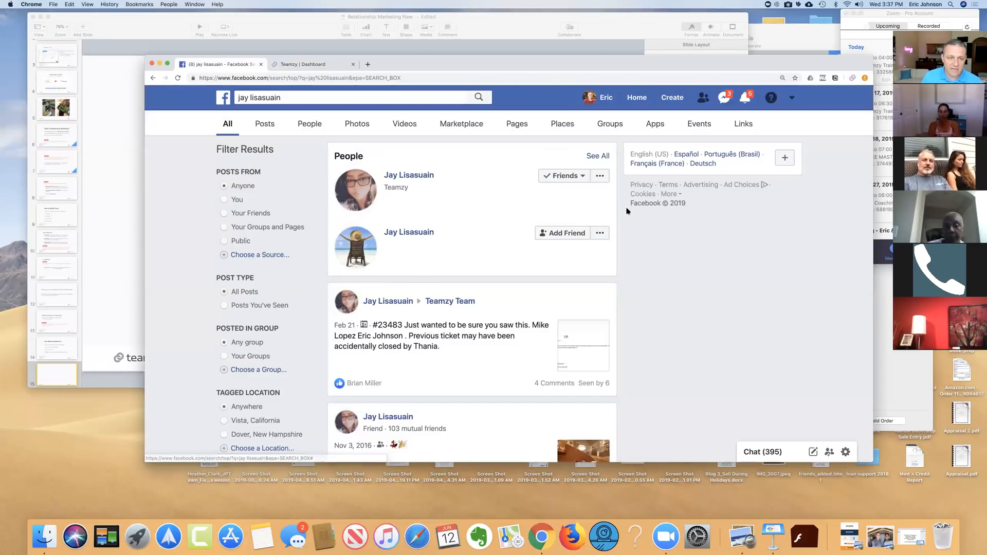
- Return to the Teamzy dashboard and log the second prospect's connect as a Facebook Message
click(295, 64)
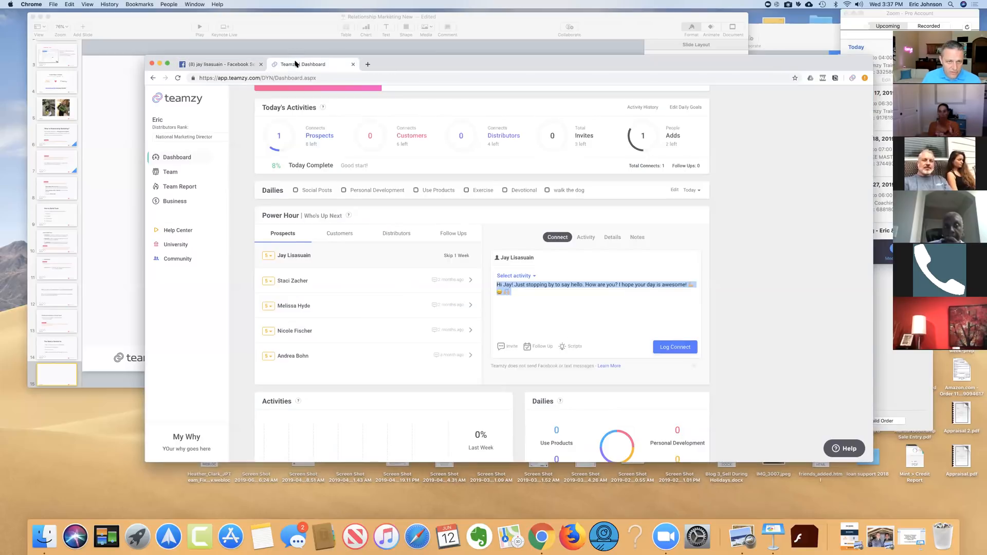
click(510, 291)
click(517, 276)
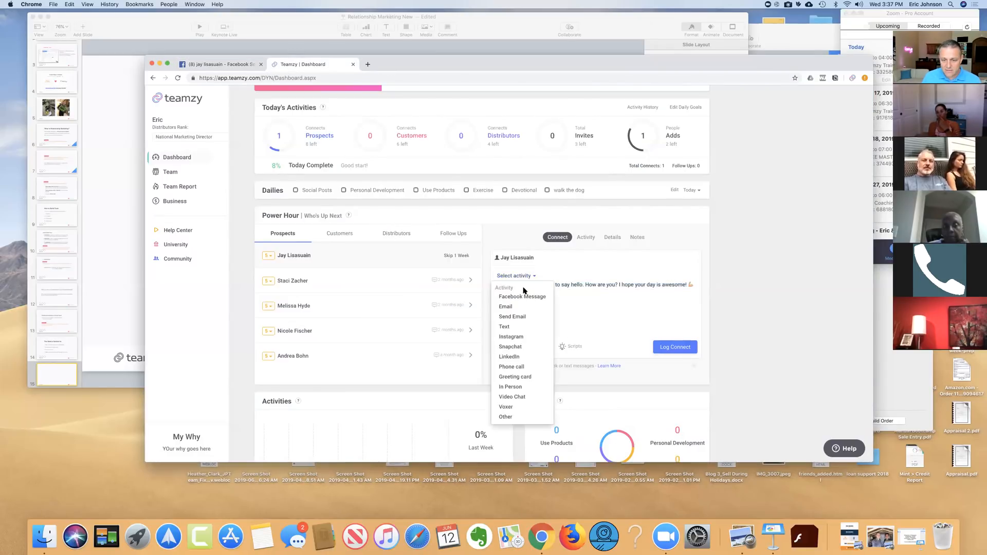
click(523, 296)
click(666, 347)
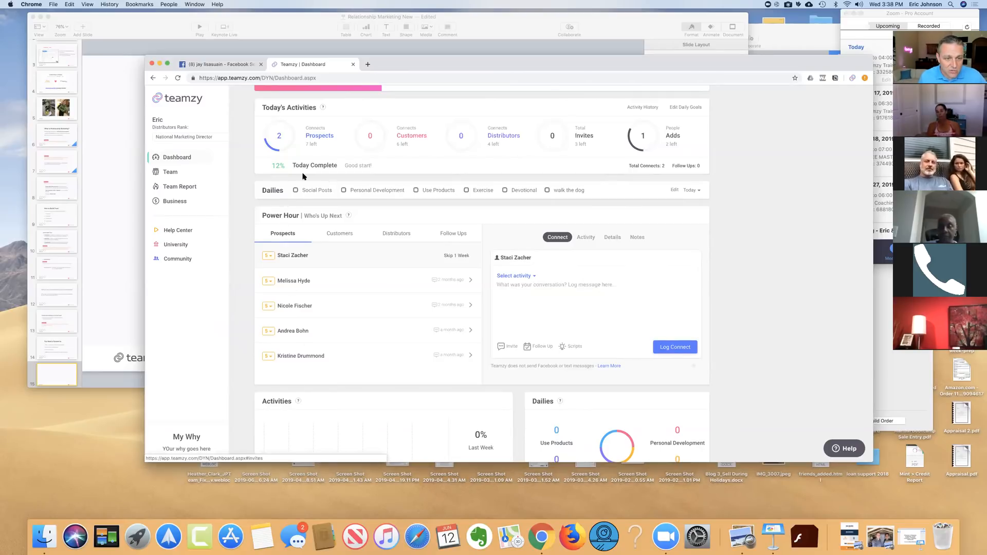
- Switch Power Hour to Customers and copy the "Connect with a Customer" script from the Facebook script ideas
mouse_move(294, 149)
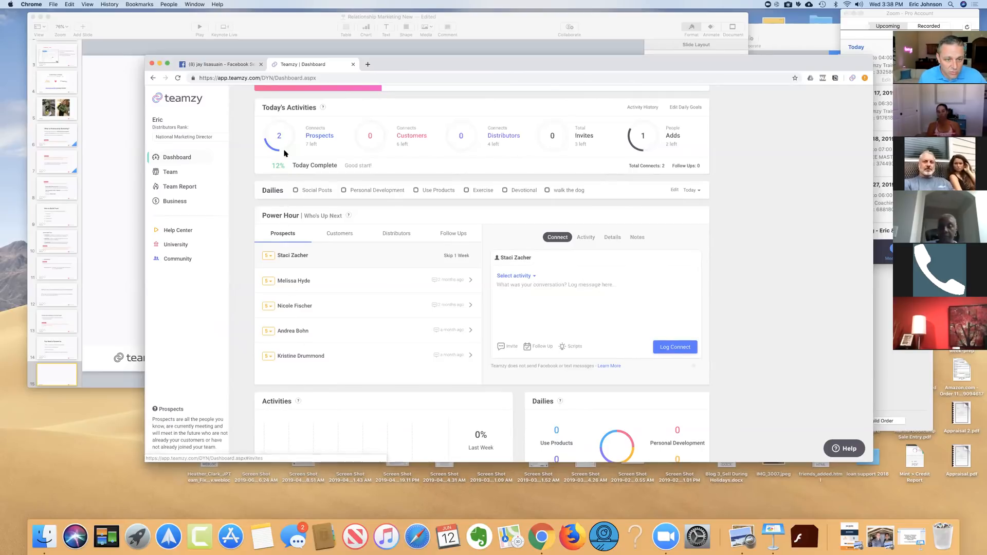
click(338, 236)
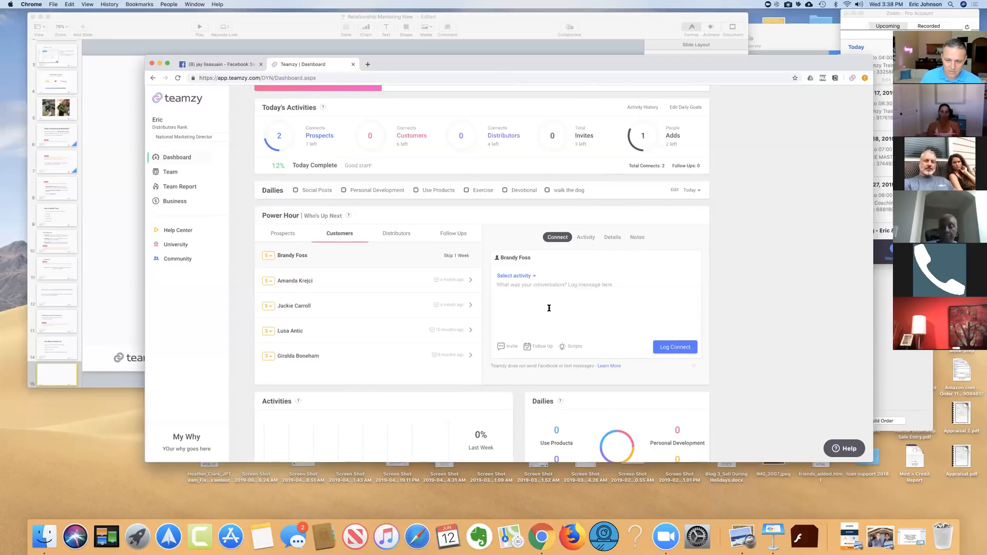
click(572, 347)
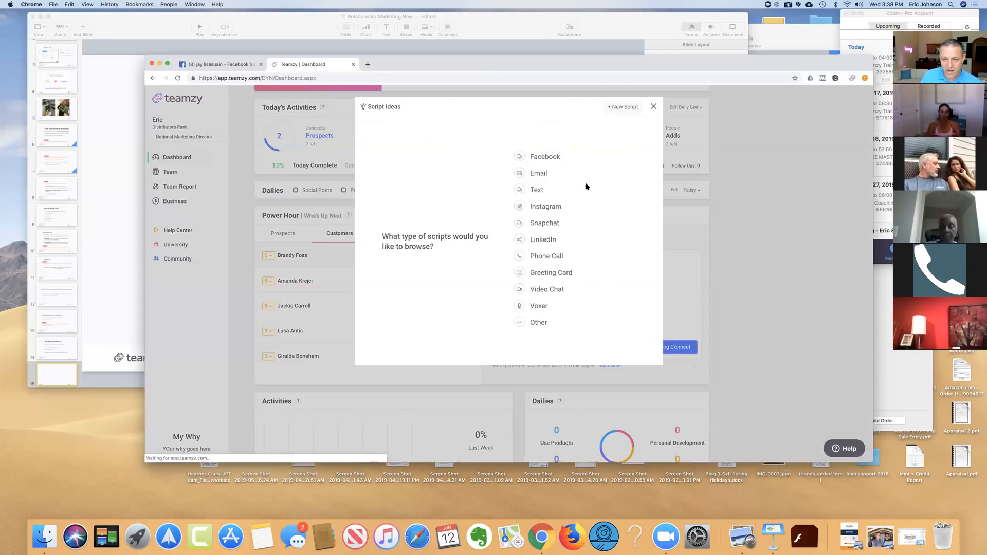
click(543, 157)
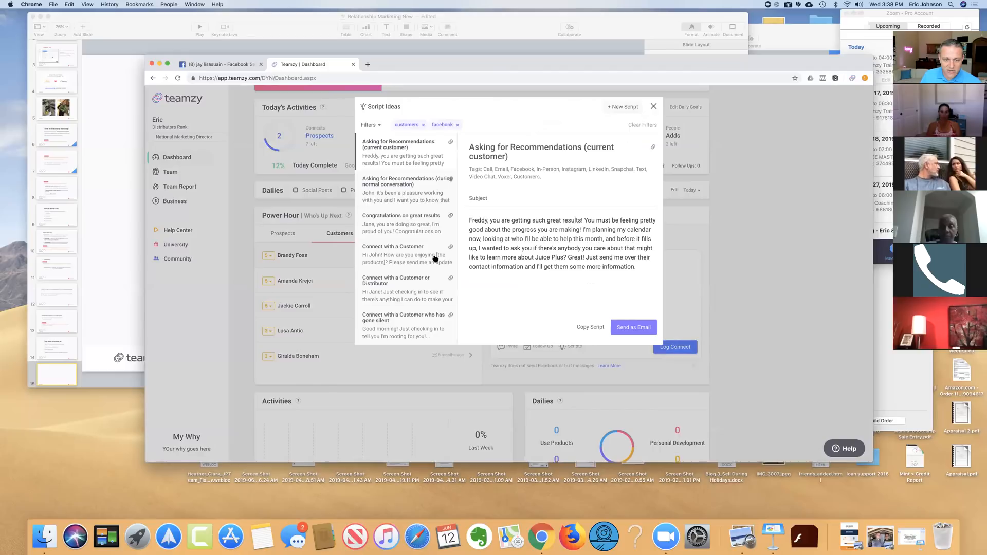
click(406, 263)
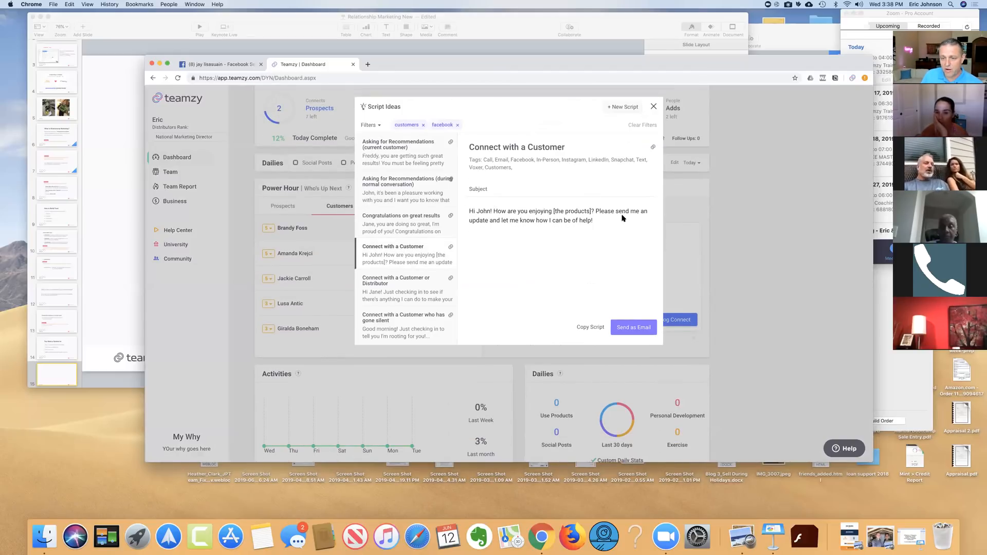
click(592, 330)
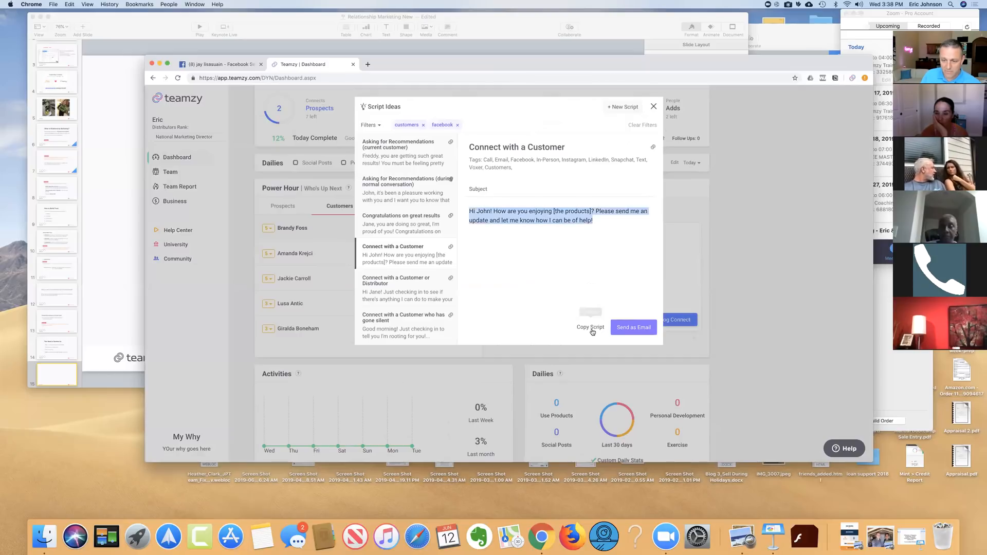
- Paste the script into the first customer's connect message, inserting the customer's first name and replacing the products placeholder with "your Tower"
click(675, 279)
right_click(525, 273)
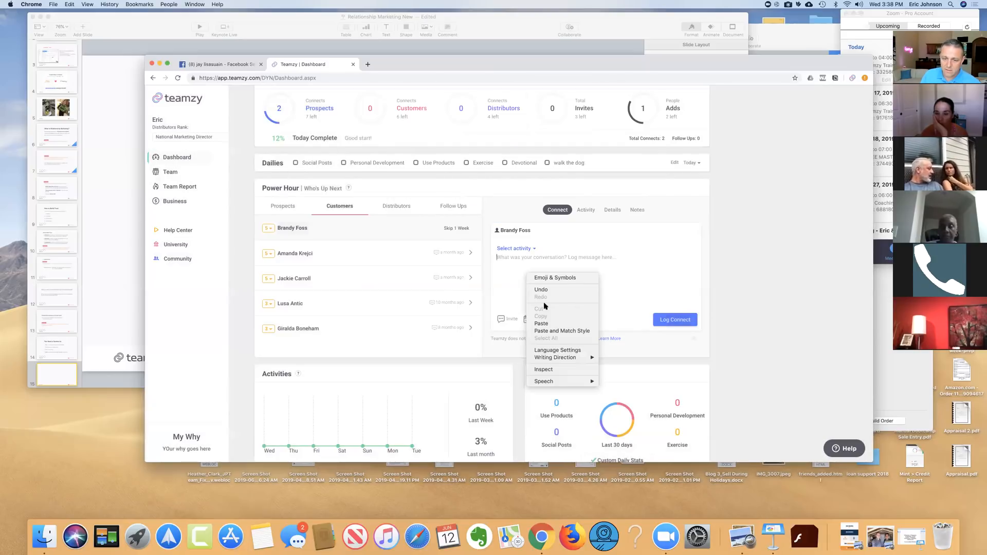
click(541, 324)
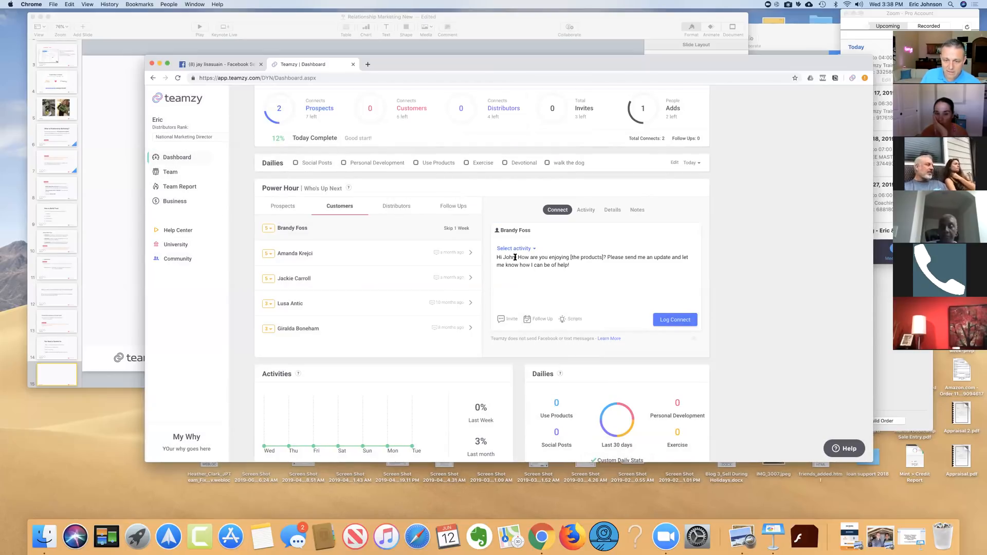
click(515, 257)
key(BackSpace)
key(BackSpace)
key(BackSpace)
key(BackSpace)
text(Brandy)
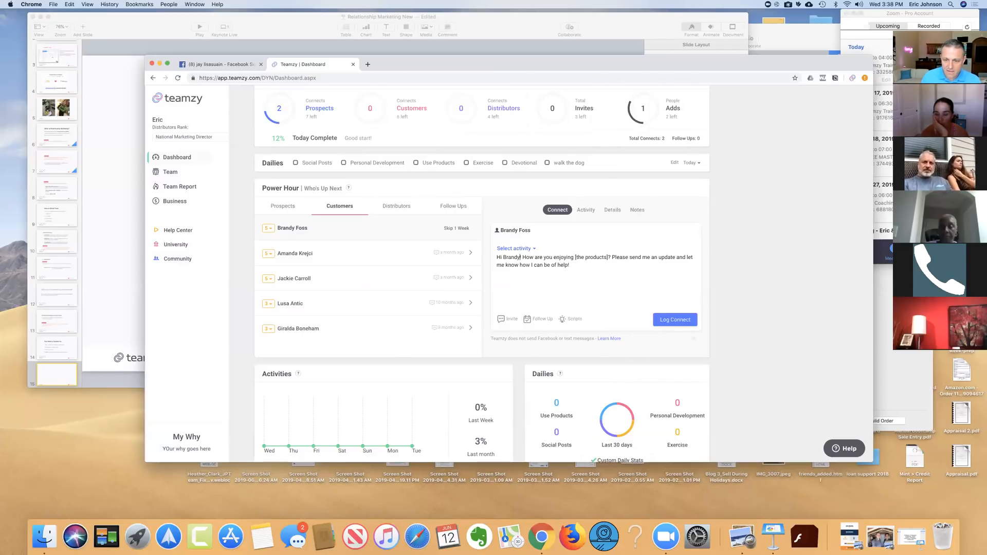
drag(575, 257, 606, 256)
text(your Tower)
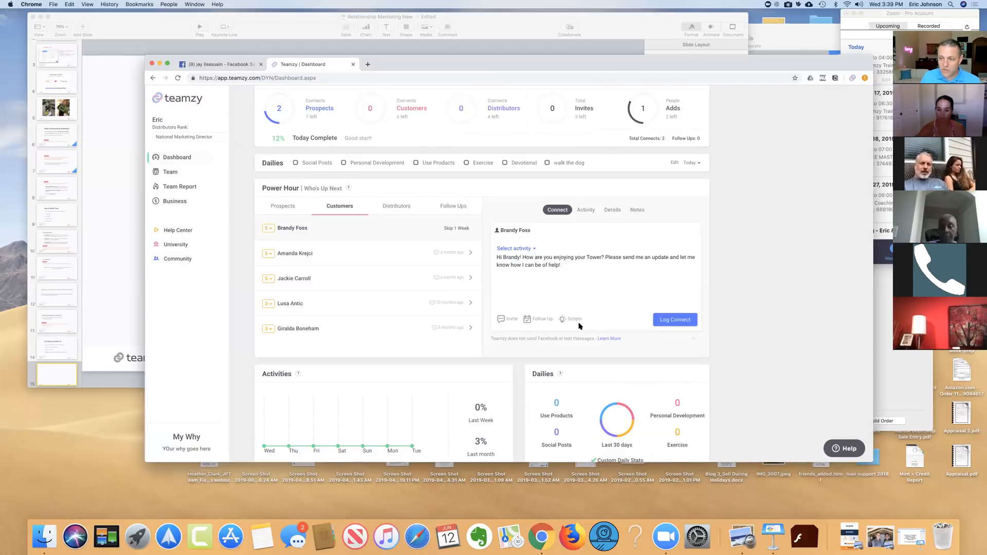
- Set the customer's activity to Facebook Message and log the connect
click(522, 250)
click(527, 270)
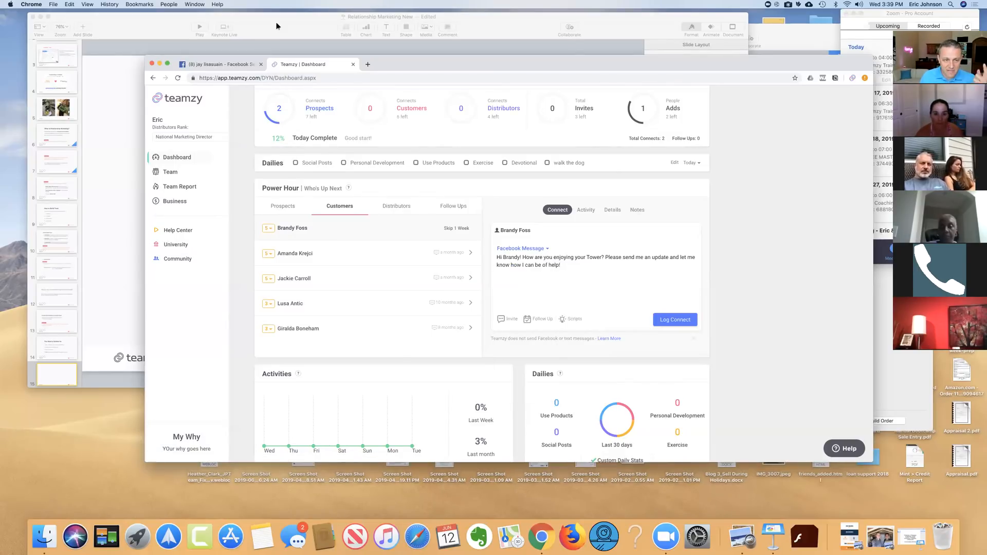
click(675, 319)
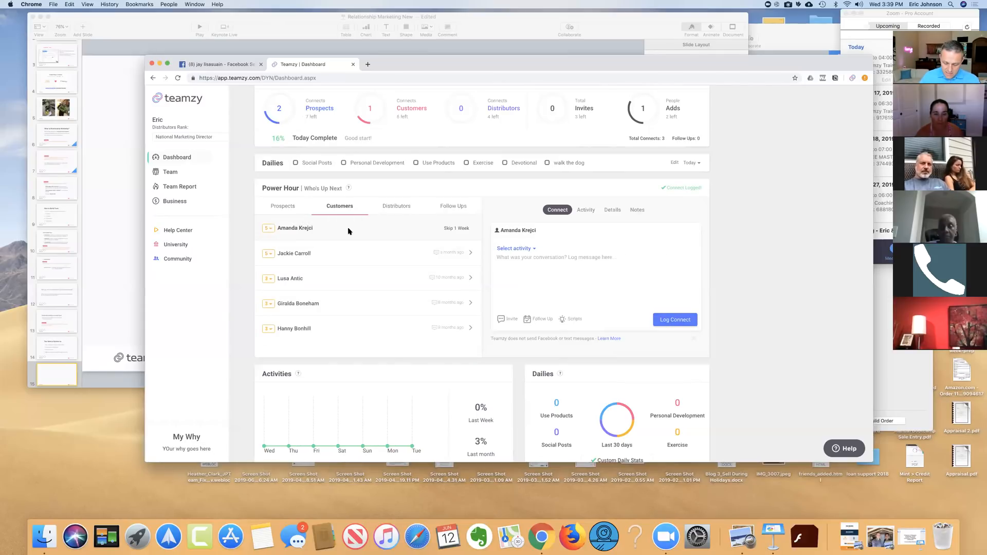
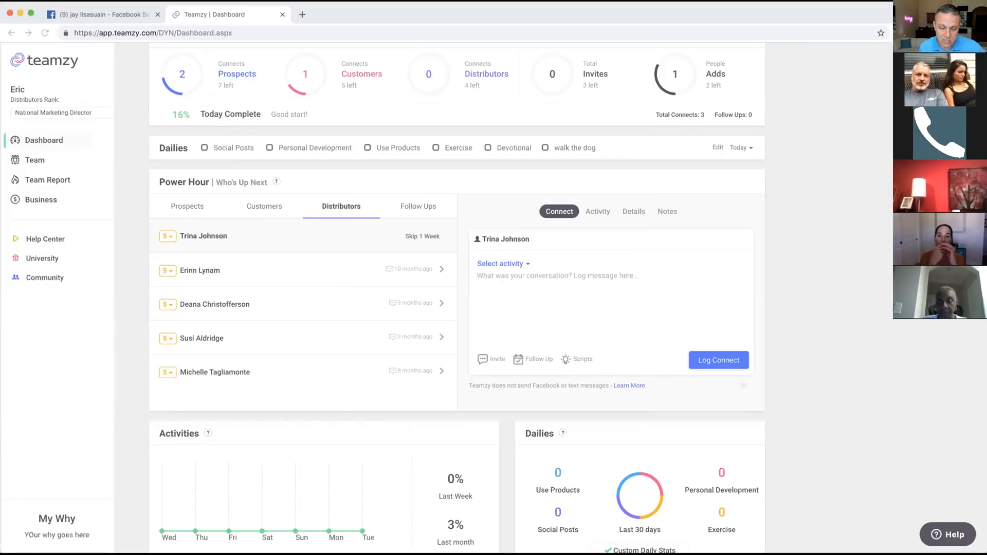
- Check the Power Hour follow-ups list, and look up the prospect by first name to open the contact record
click(405, 211)
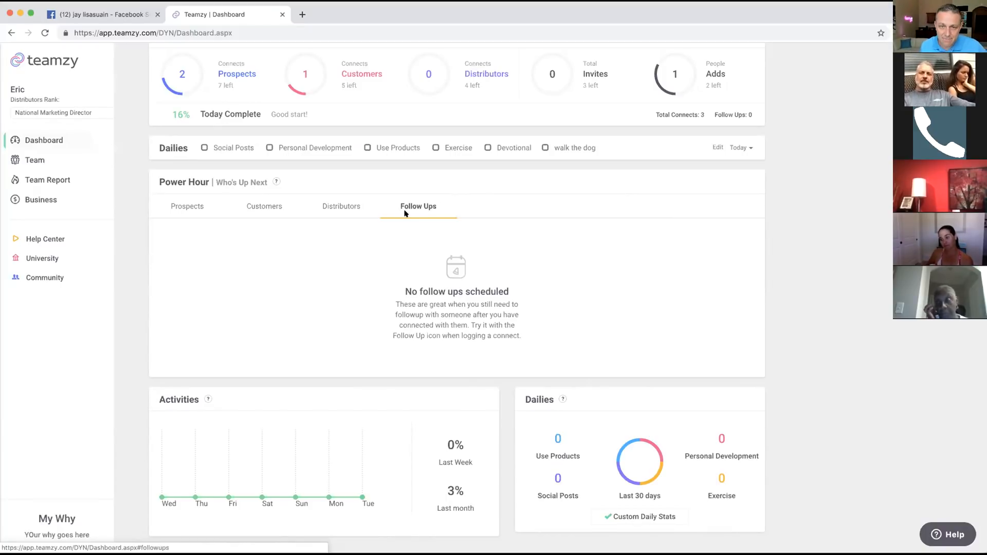
scroll(412, 215, up, 3)
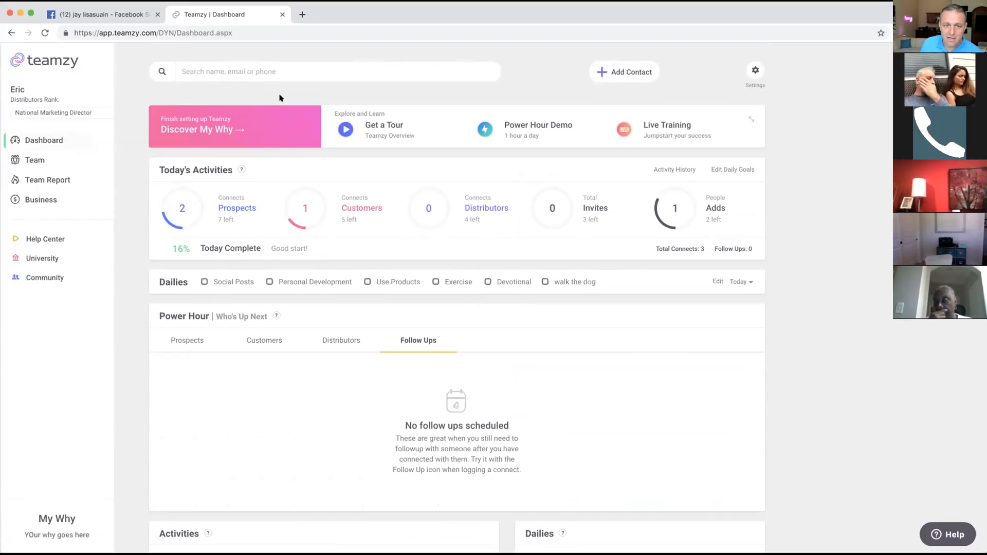
click(261, 67)
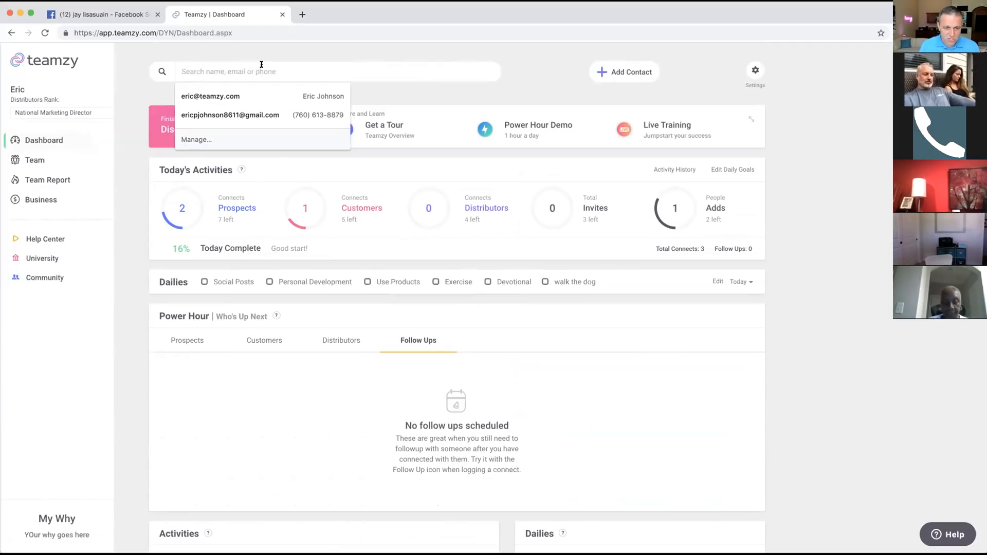
click(132, 93)
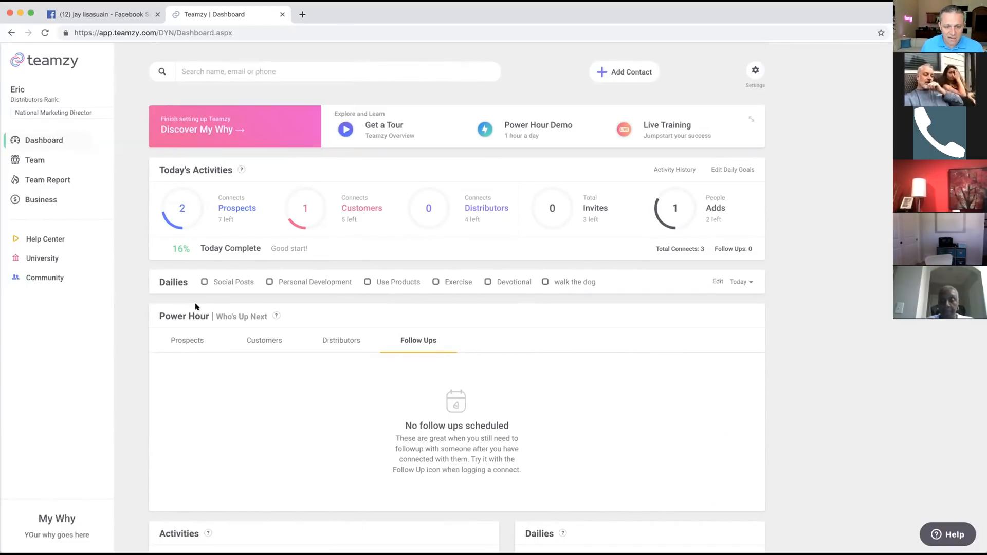
click(241, 73)
text(levi)
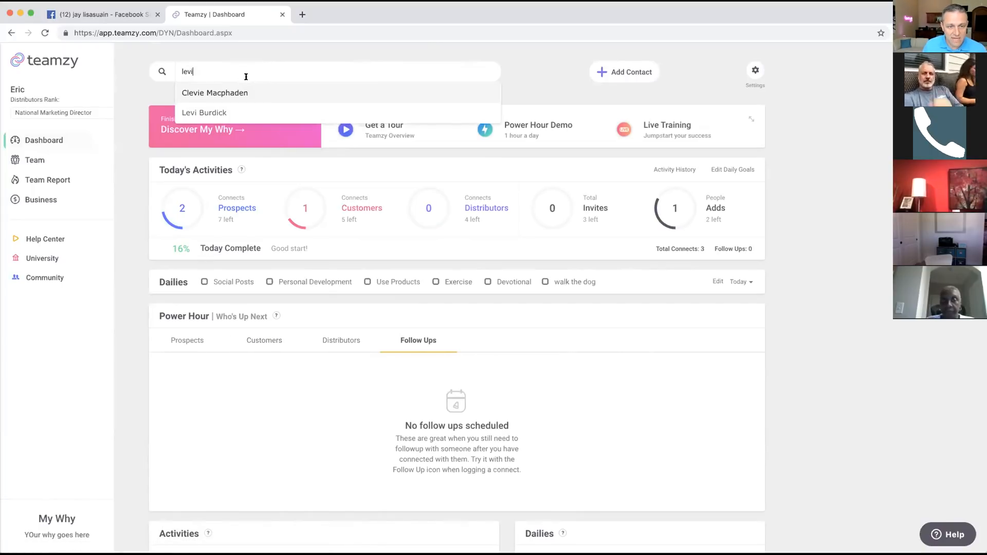
click(215, 107)
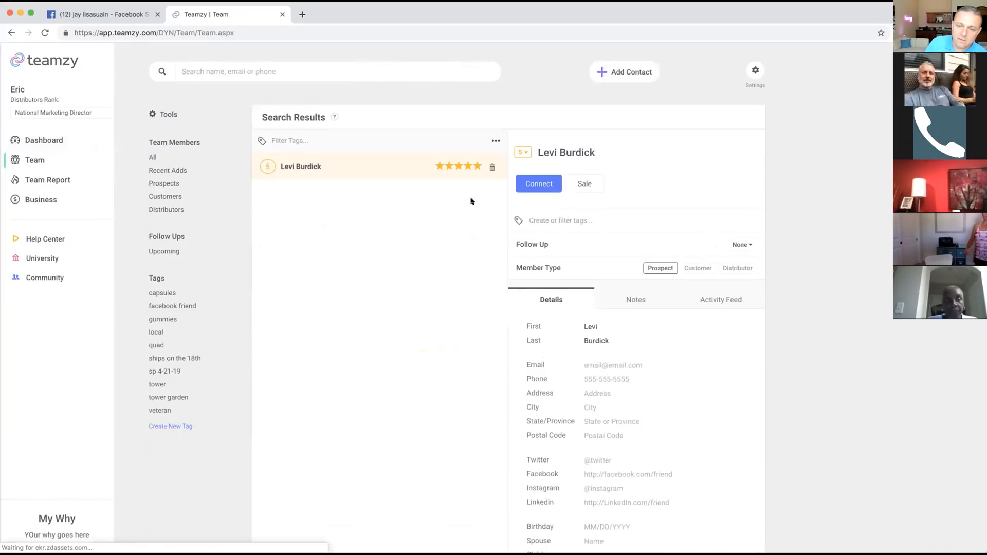
- Start a connect for the prospect and set its invite to Business Opportunity Meeting
click(535, 181)
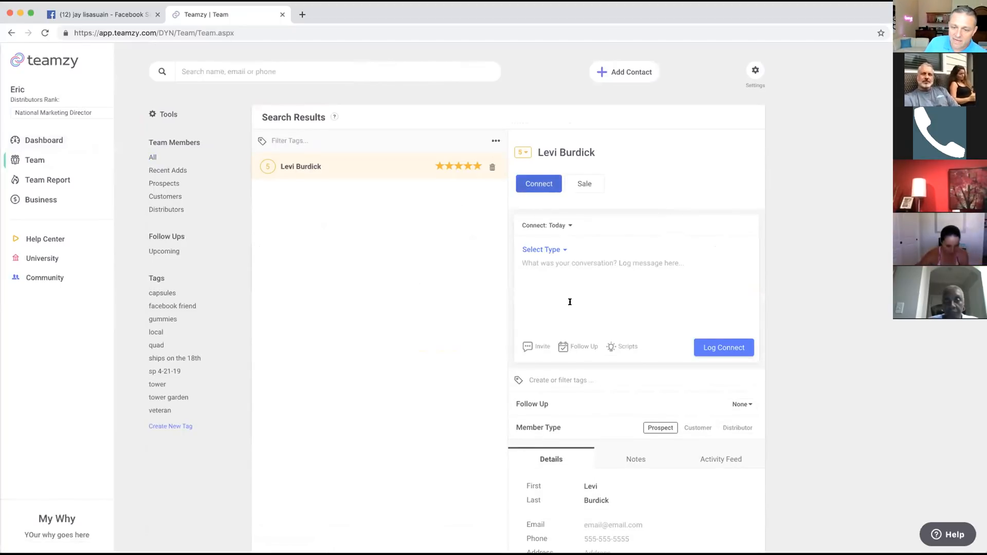
scroll(566, 299, down, 2)
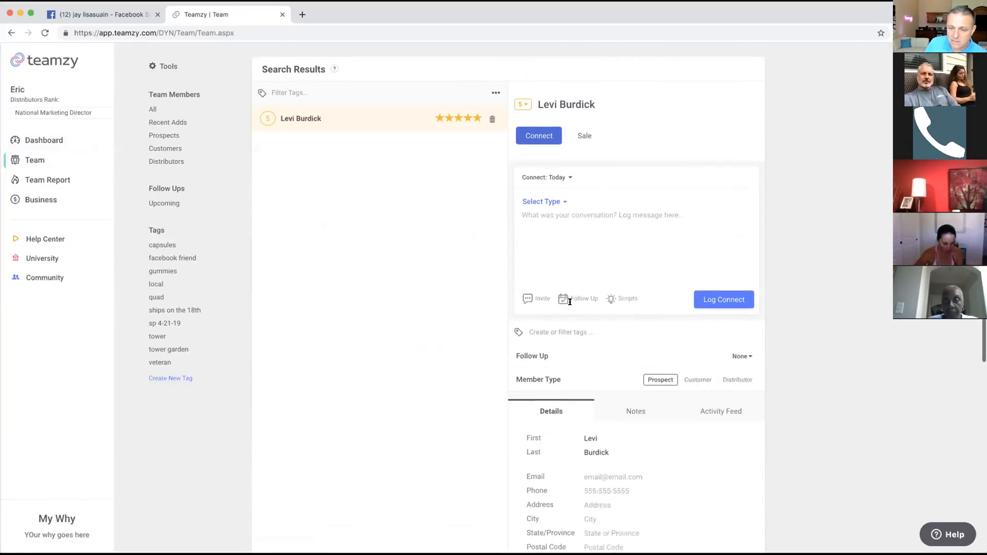
click(534, 291)
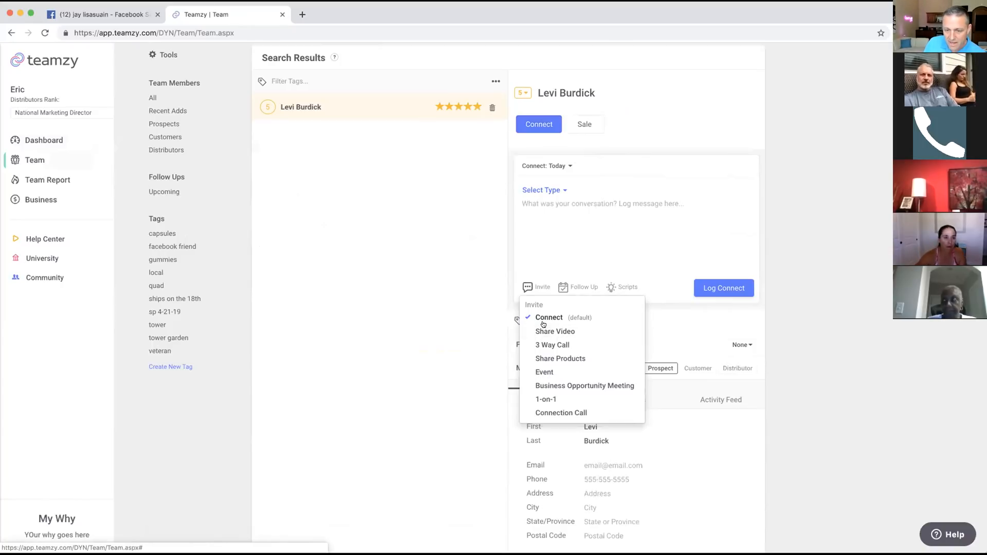
click(581, 384)
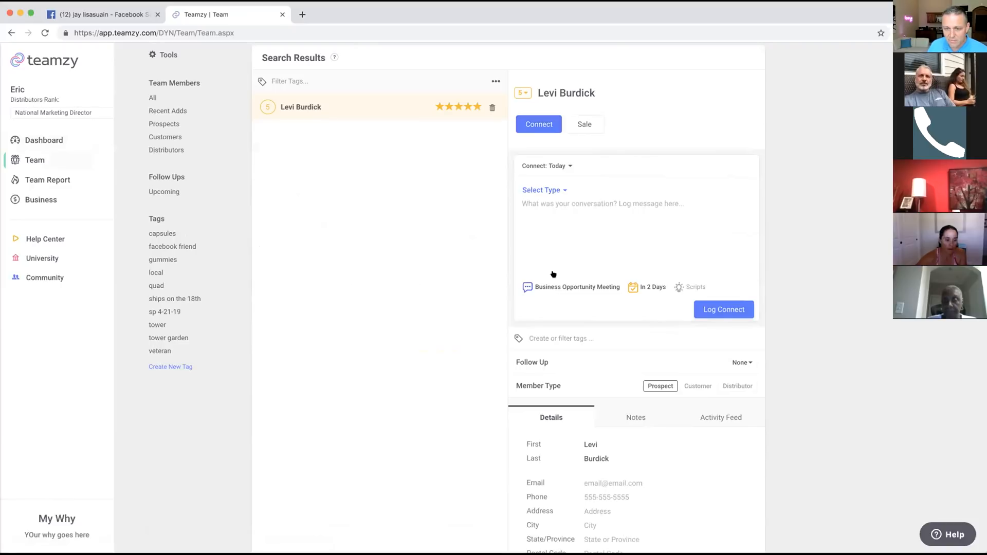
- Enter "FB live event" as the connect message and set the connect type to Facebook Message
click(557, 199)
text(FB live)
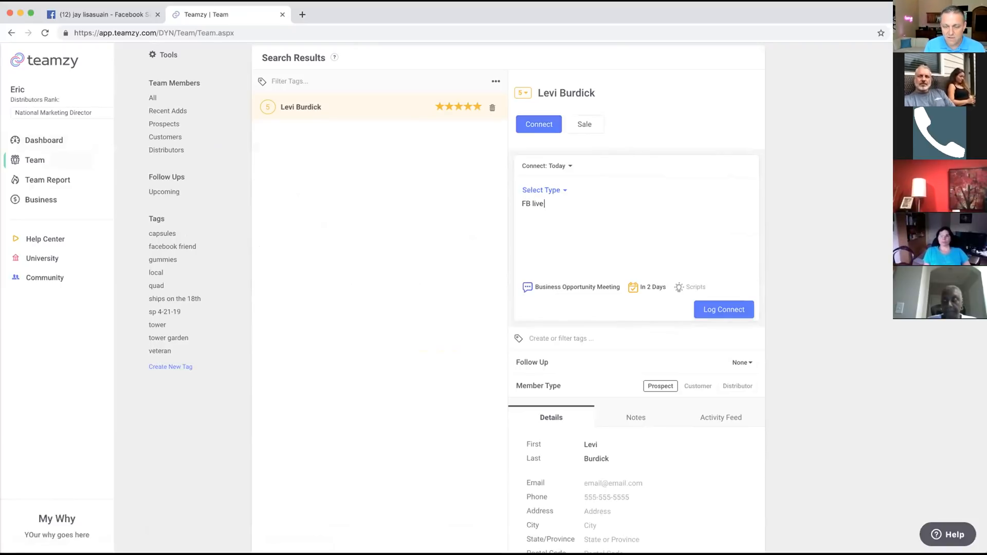
text( even)
key(BackSpace)
text(ent)
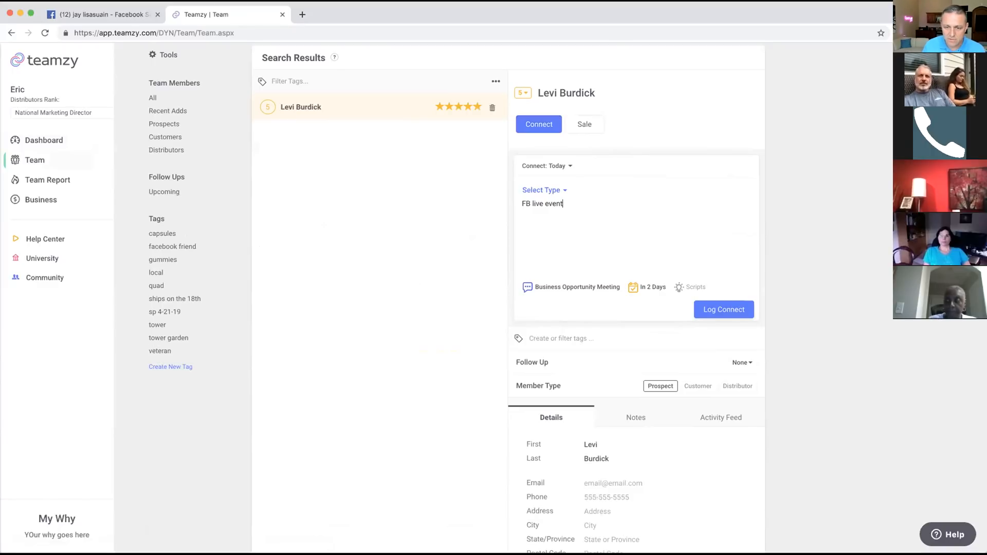
click(544, 191)
click(546, 204)
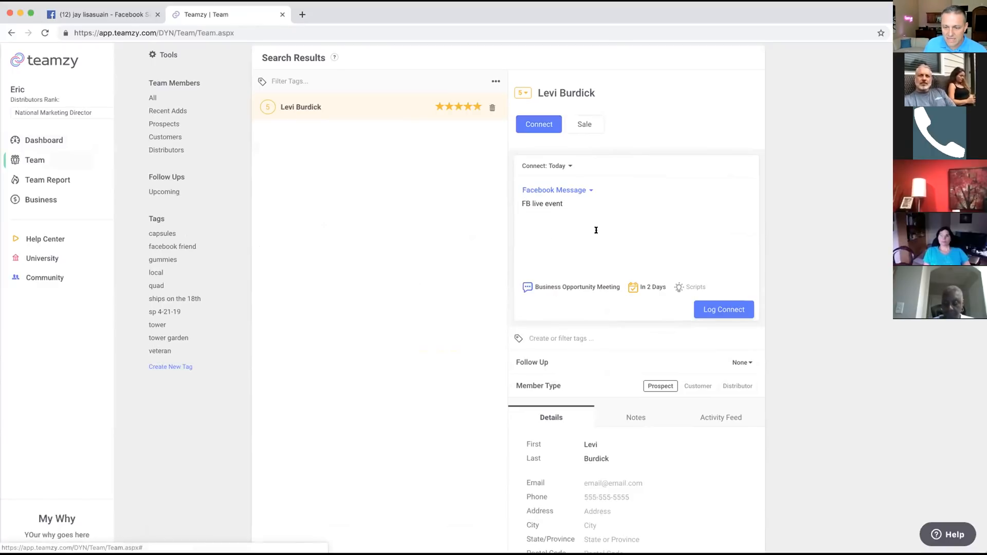
- Choose a follow-up in 2 days for the prospect and log the connect
click(642, 289)
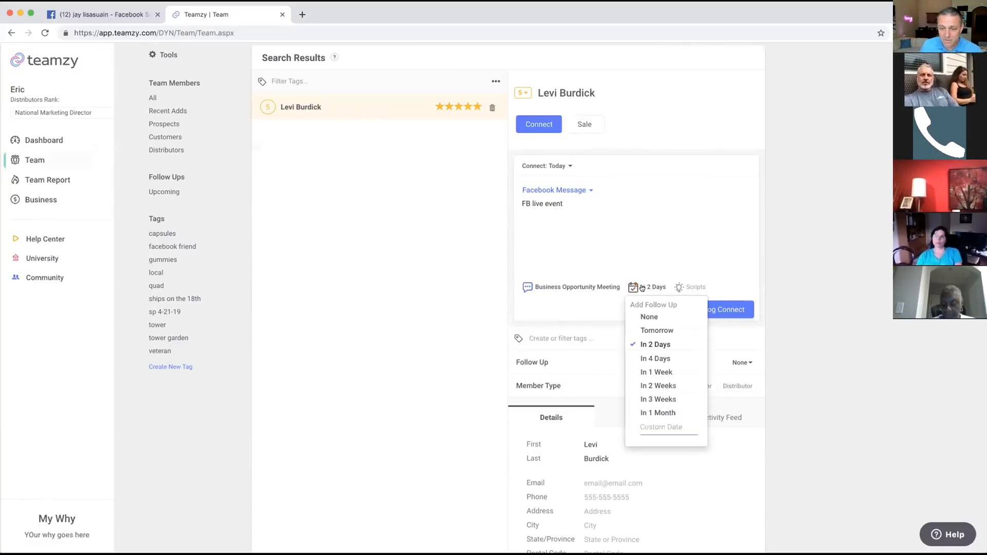
click(636, 344)
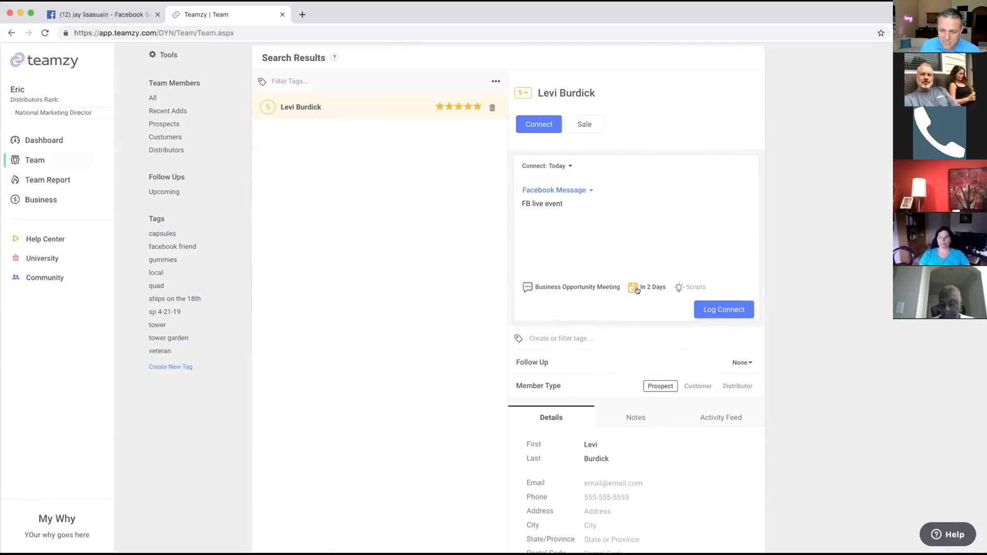
click(711, 310)
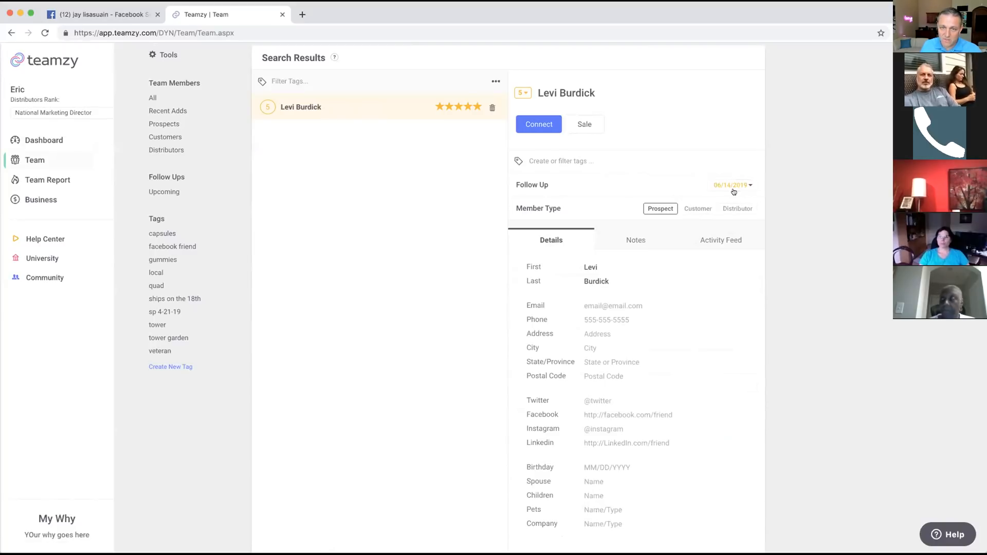
- Return to the Teamzy dashboard and show the scheduled prospect in Power Hour's Follow Ups
click(34, 140)
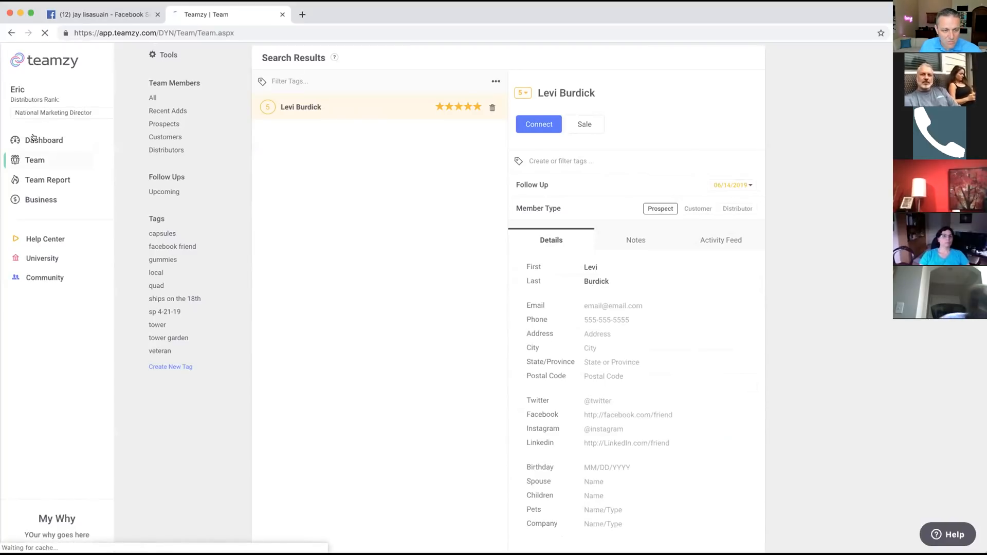
scroll(389, 315, down, 1)
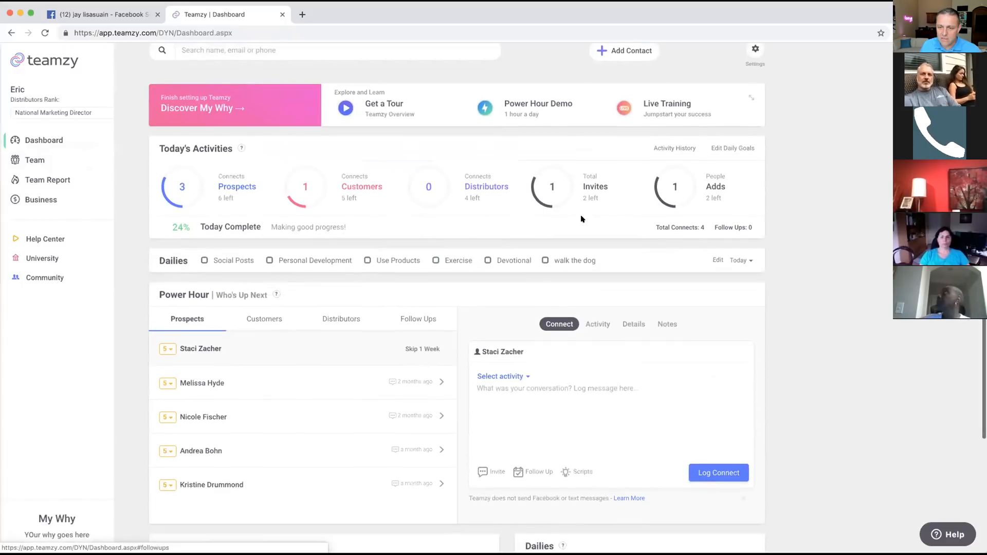
mouse_move(547, 181)
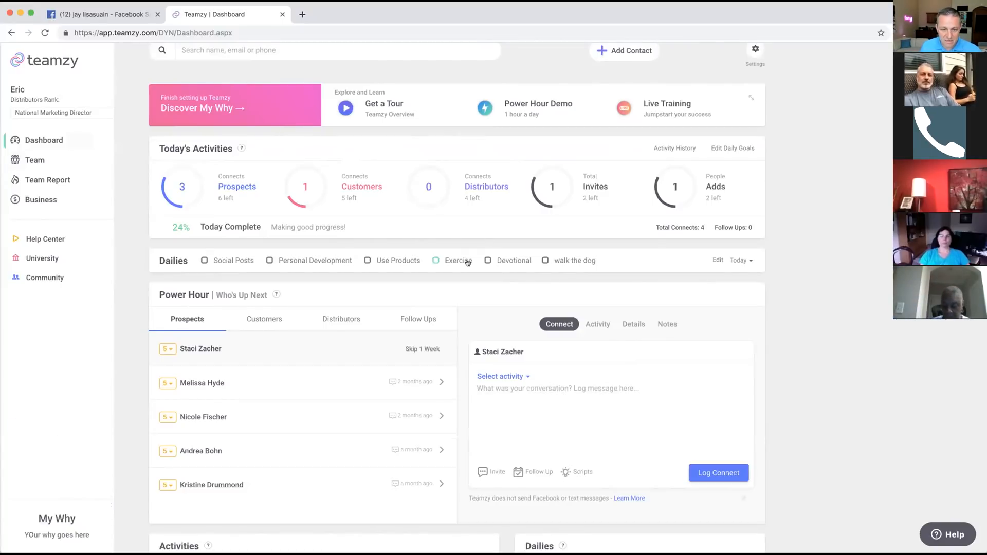
scroll(467, 262, down, 2)
click(418, 269)
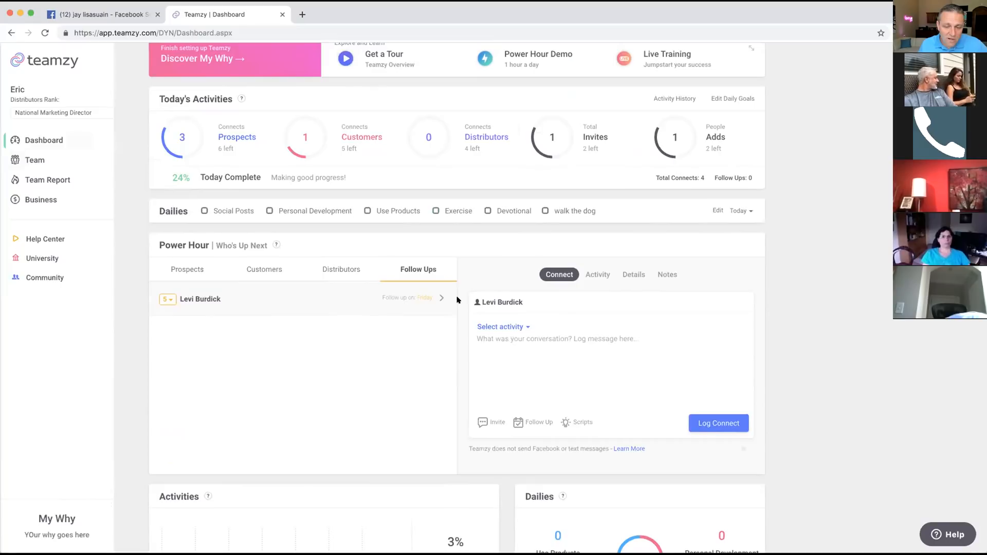
scroll(457, 300, up, 1)
scroll(457, 300, down, 1)
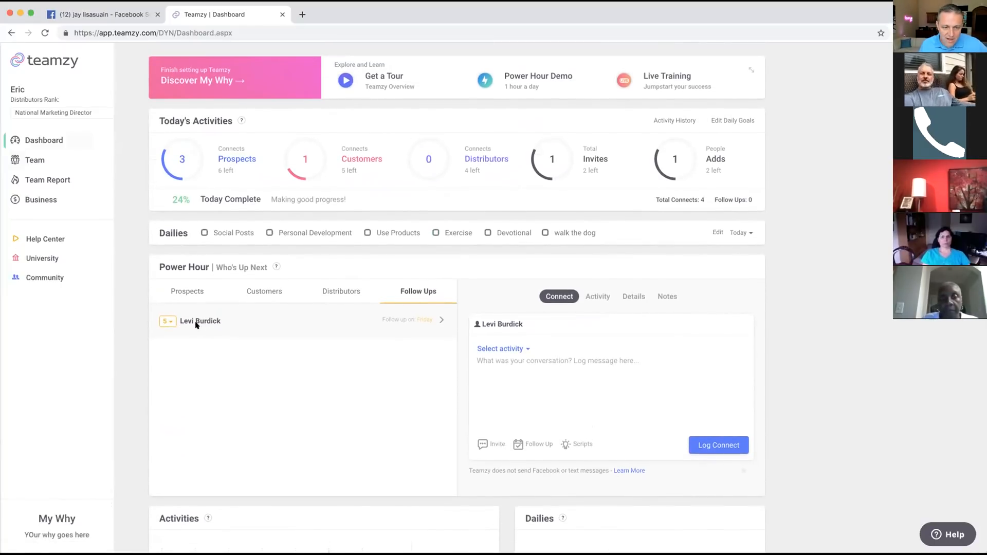
scroll(577, 380, down, 2)
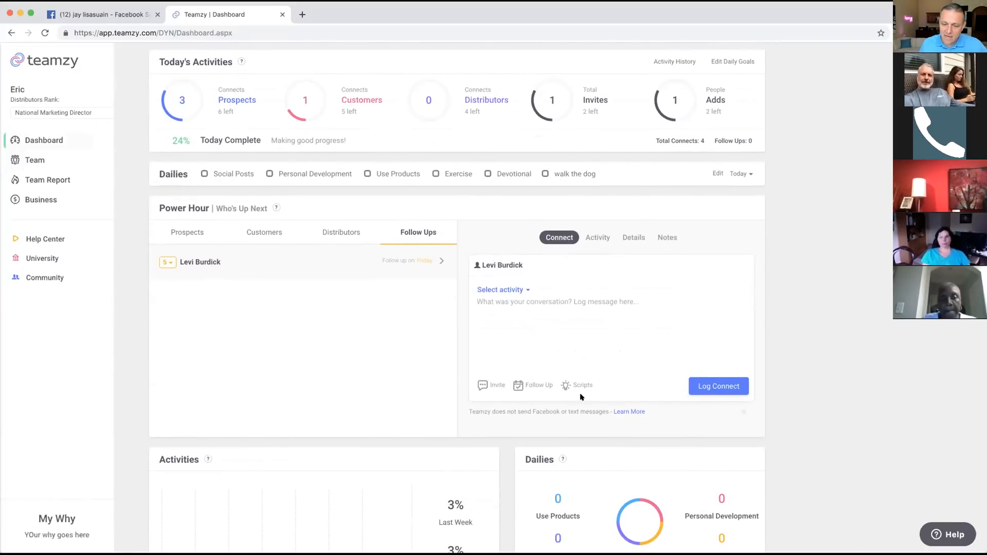
- Copy the "Follow Up 1" script from the Facebook script ideas and close the script browser
click(582, 385)
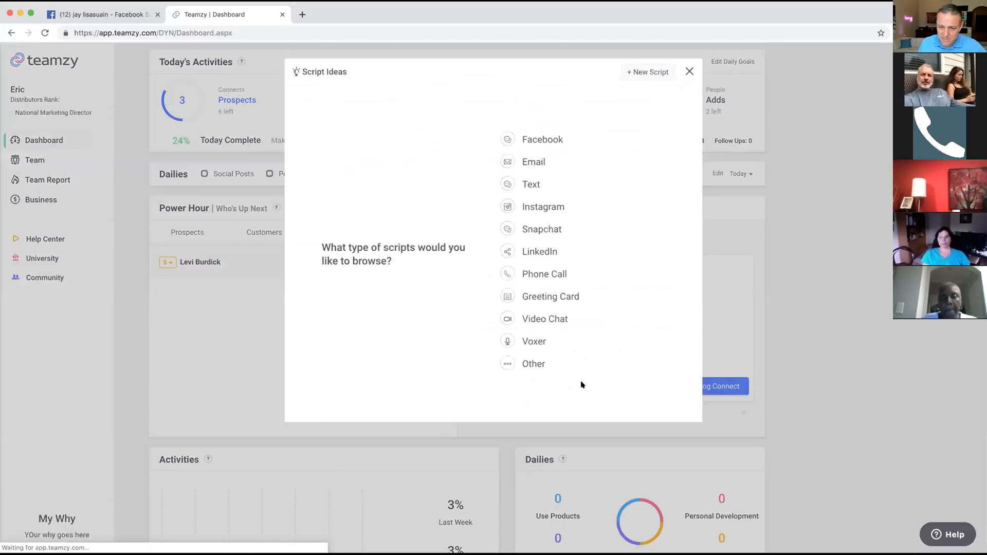
click(542, 140)
scroll(364, 273, down, 1)
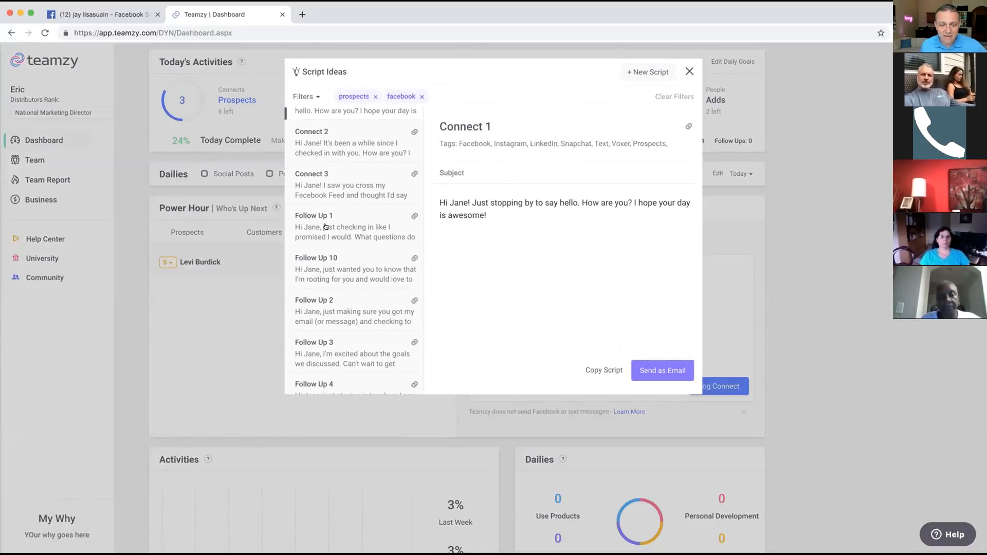
click(357, 226)
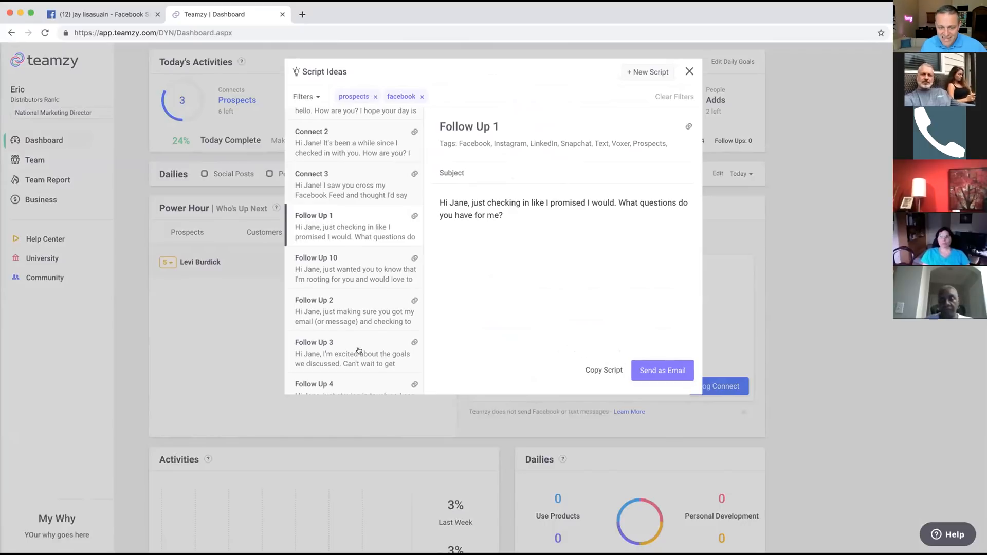
scroll(360, 349, down, 1)
scroll(365, 349, up, 2)
click(601, 370)
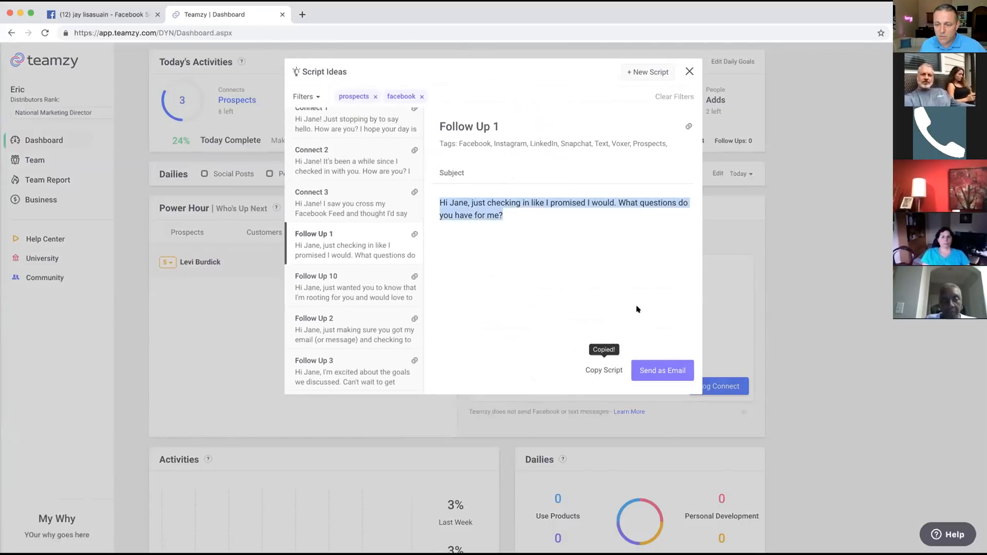
click(713, 299)
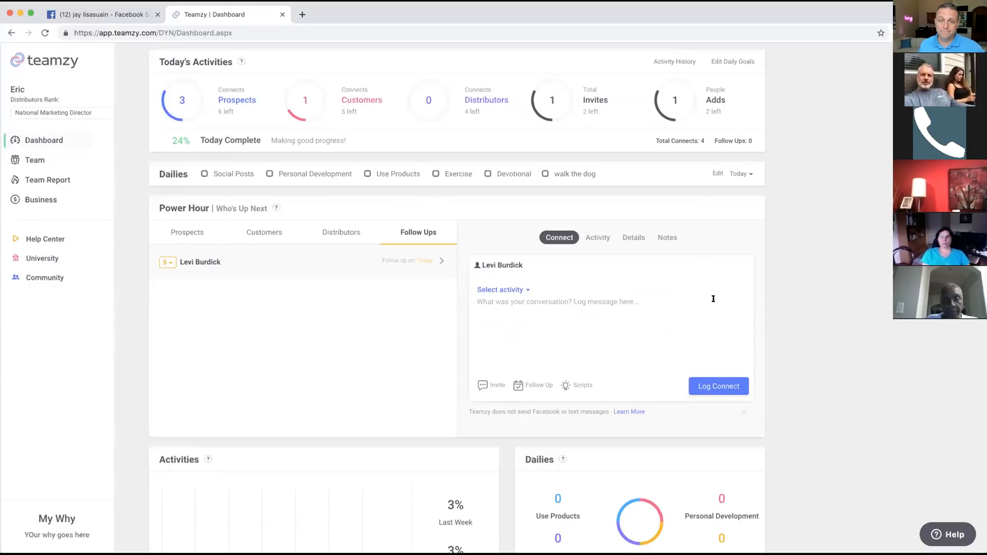
- Paste the script into the follow-up prospect's connect message and replace the placeholder name with the prospect's first name
right_click(527, 314)
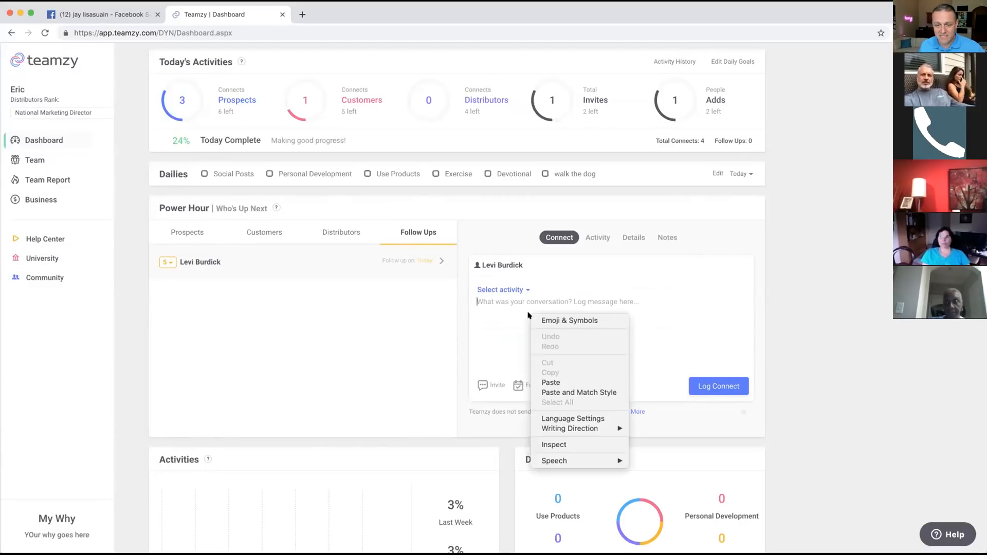
click(550, 383)
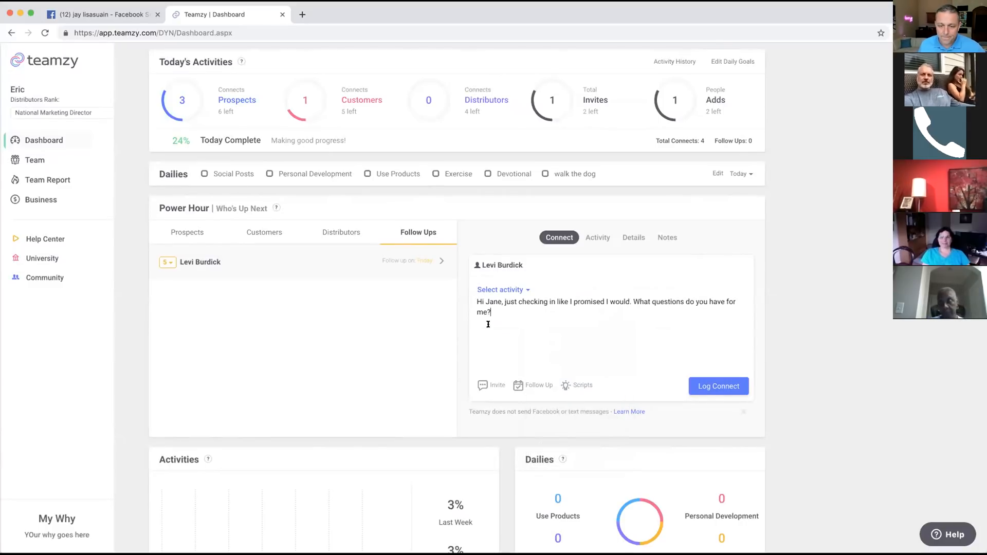
click(501, 301)
key(BackSpace)
key(BackSpace)
key(BackSpace)
key(BackSpace)
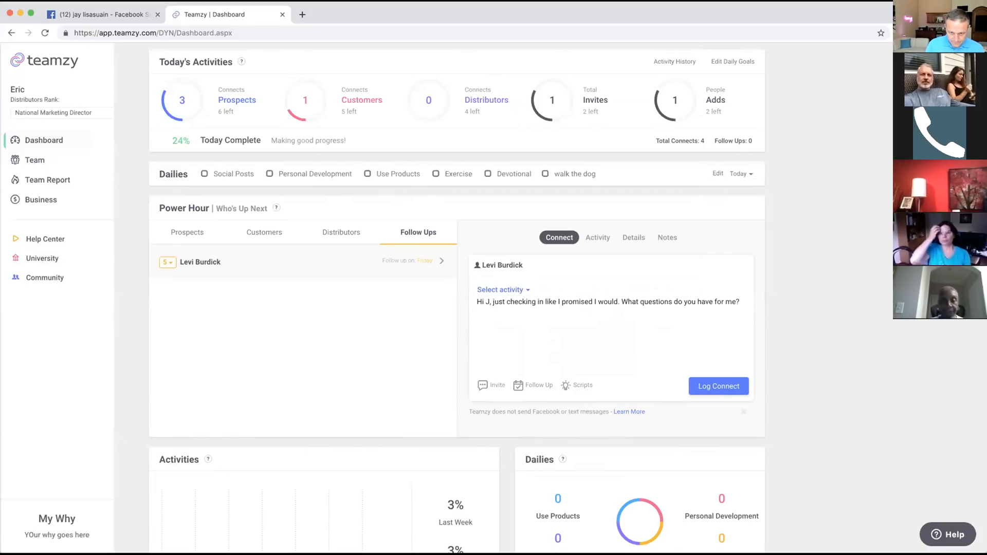
text(Levi)
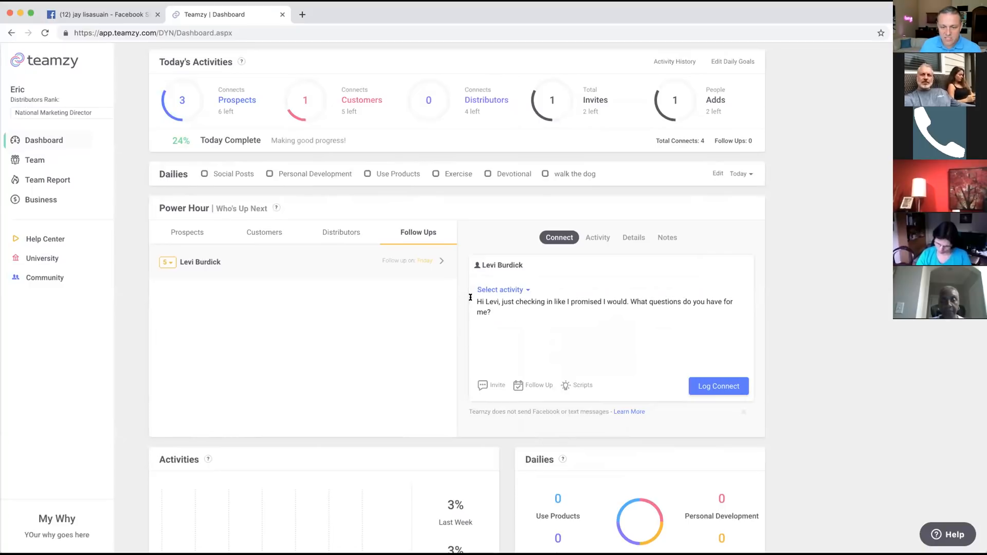
- Copy the personalised follow-up message and search for the prospect on Facebook
drag(471, 297, 494, 310)
right_click(498, 310)
click(525, 386)
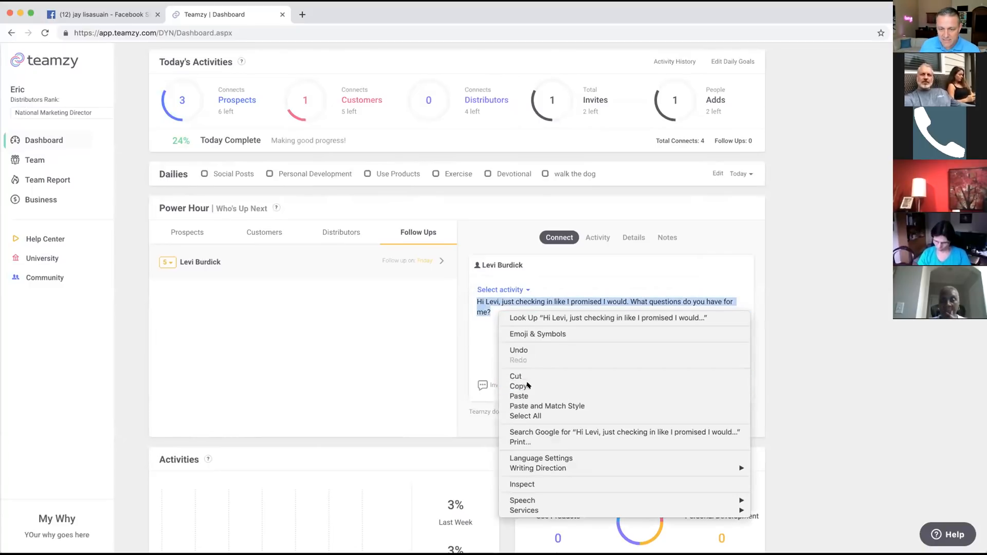
click(97, 16)
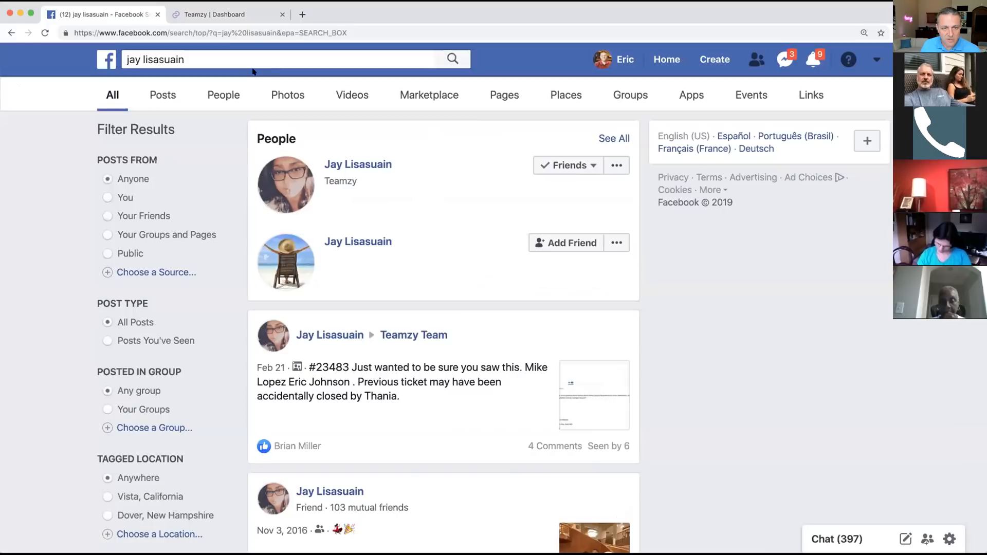
click(230, 51)
text(levi)
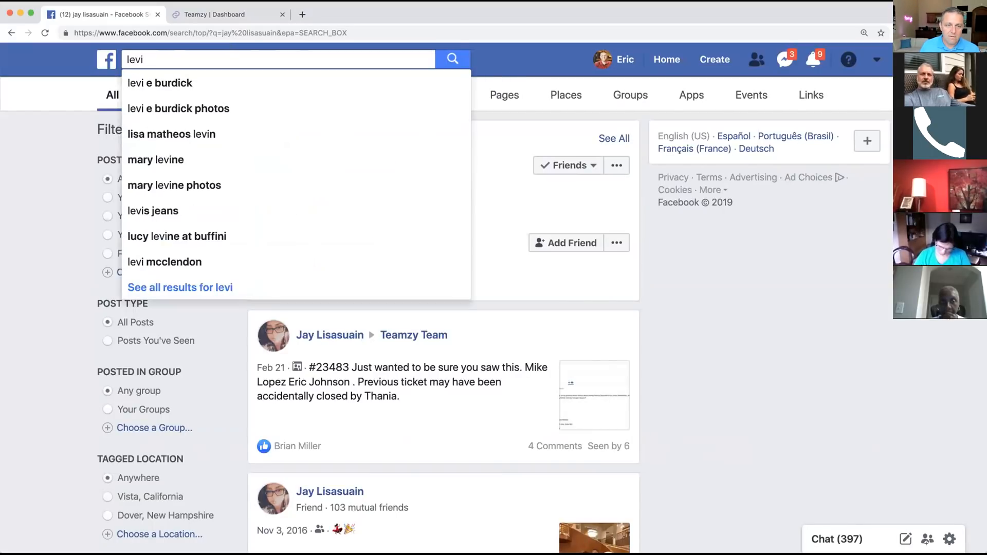
click(164, 83)
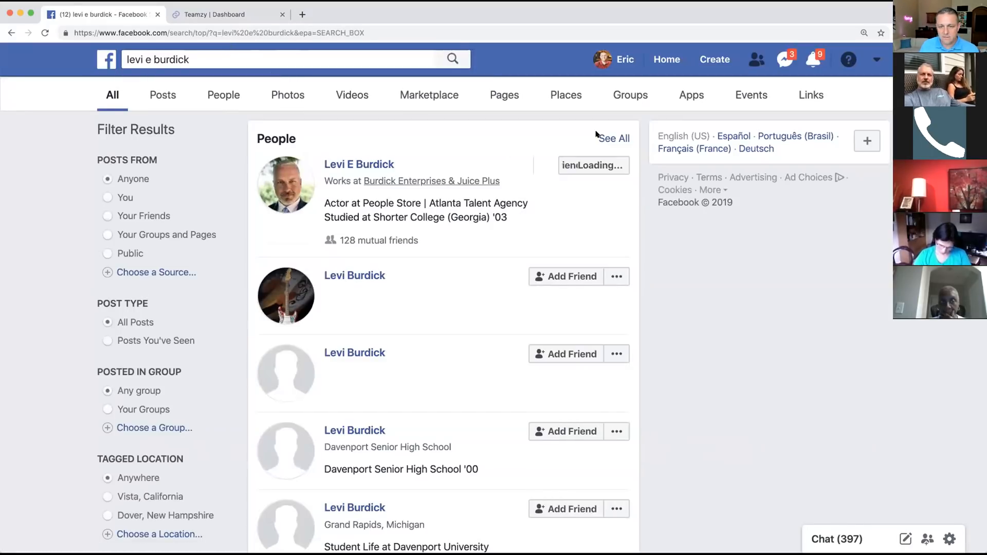
- Paste the copied follow-up script into a new Facebook message to the matching prospect in the people results and send it
click(616, 165)
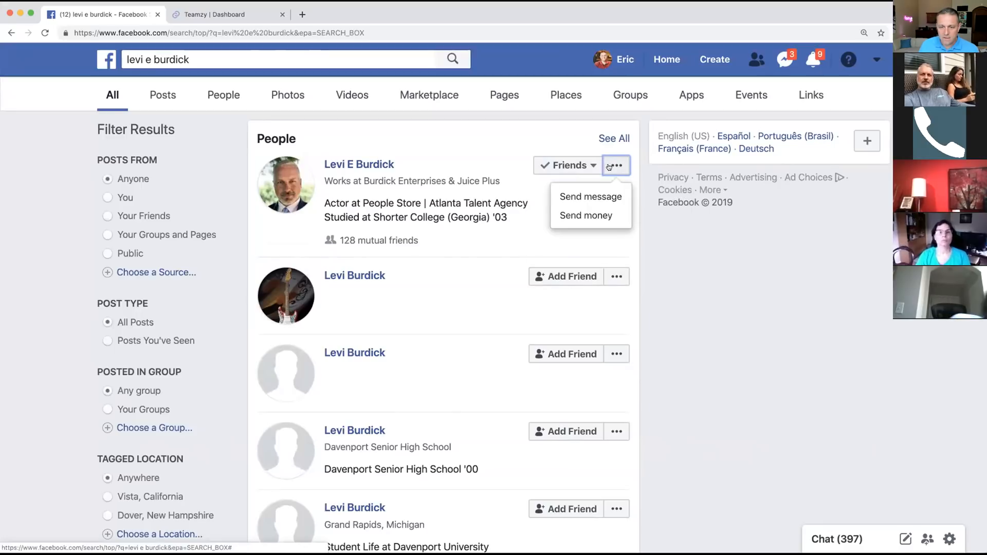
click(592, 195)
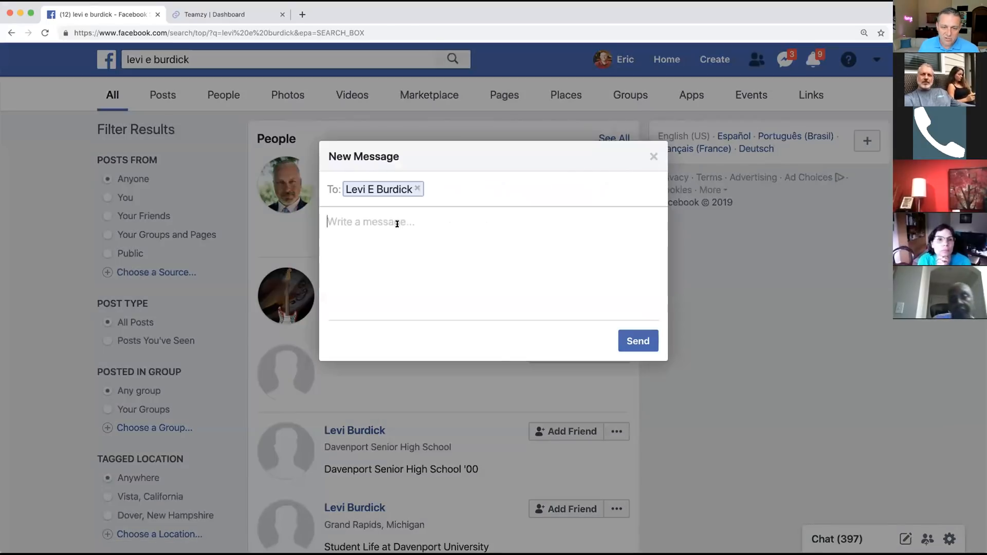
right_click(396, 223)
click(411, 293)
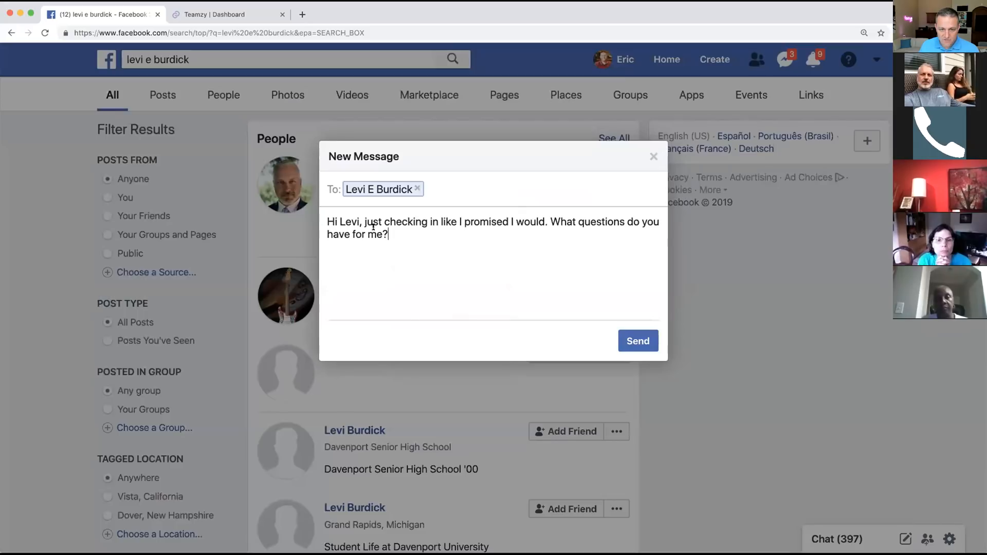
click(637, 341)
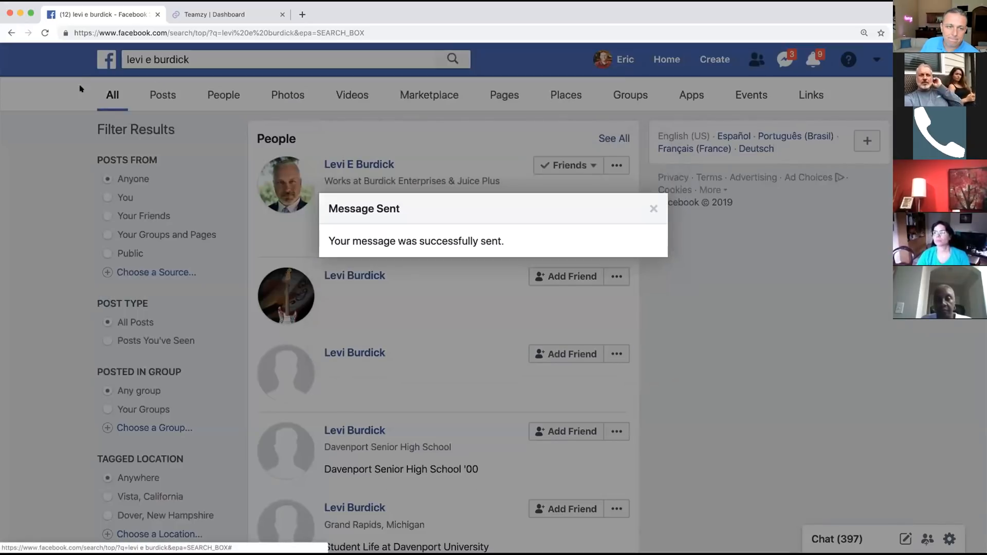
- Switch to Teamzy and log the prospect's connect as a Facebook Message with a follow-up in 2 days
click(195, 16)
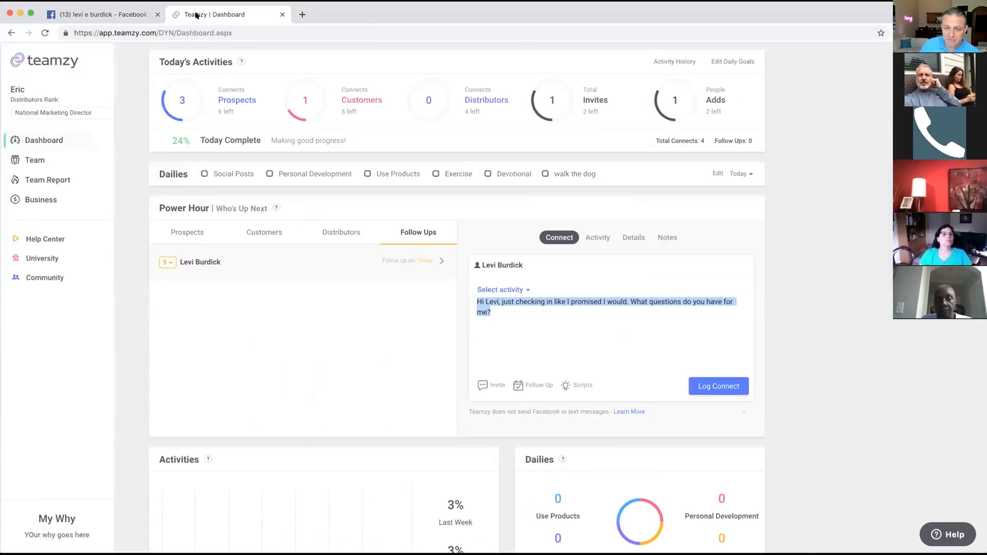
click(506, 289)
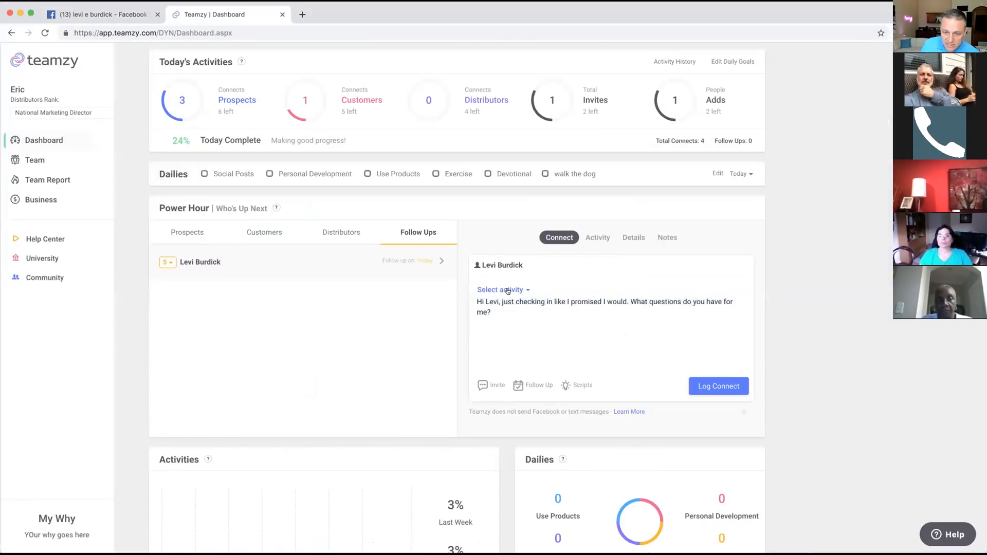
click(515, 317)
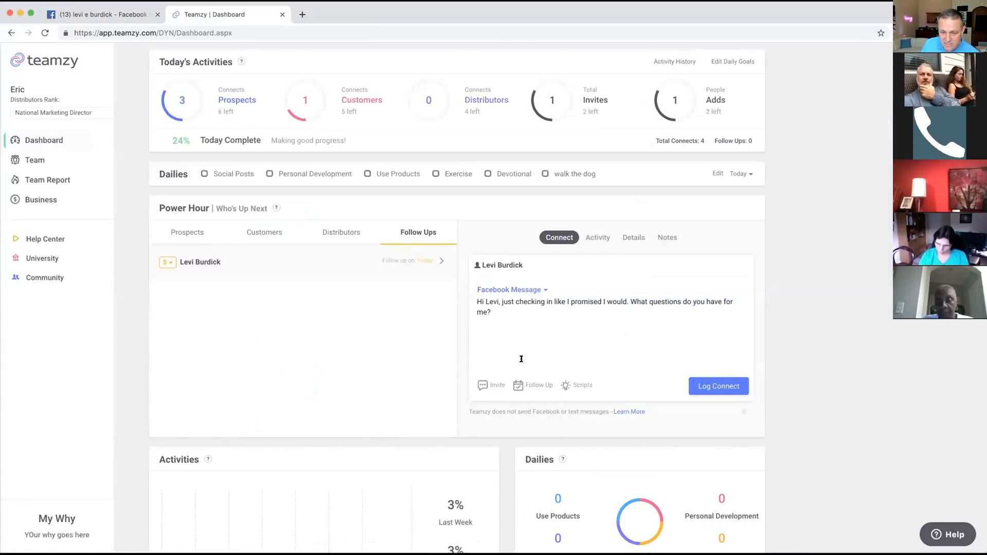
click(536, 387)
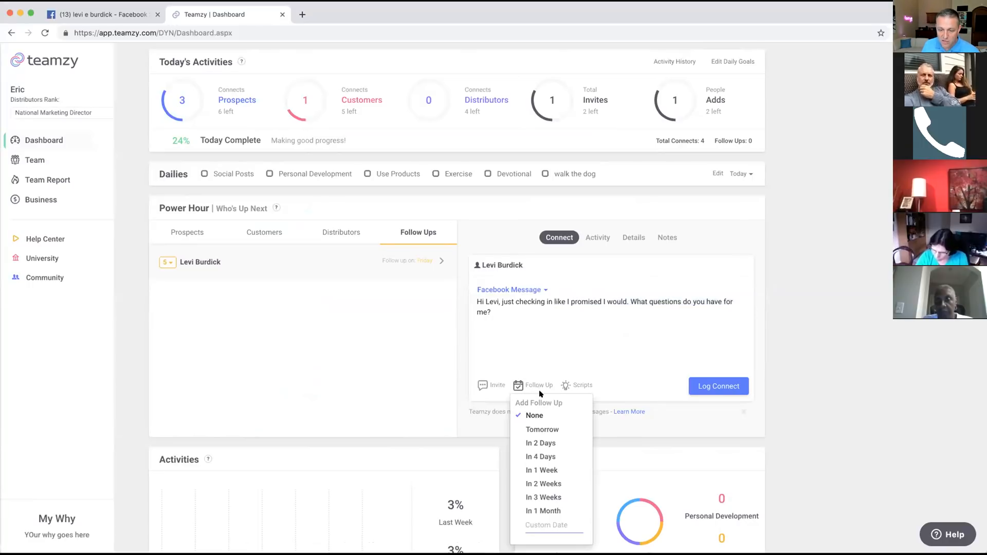
click(528, 443)
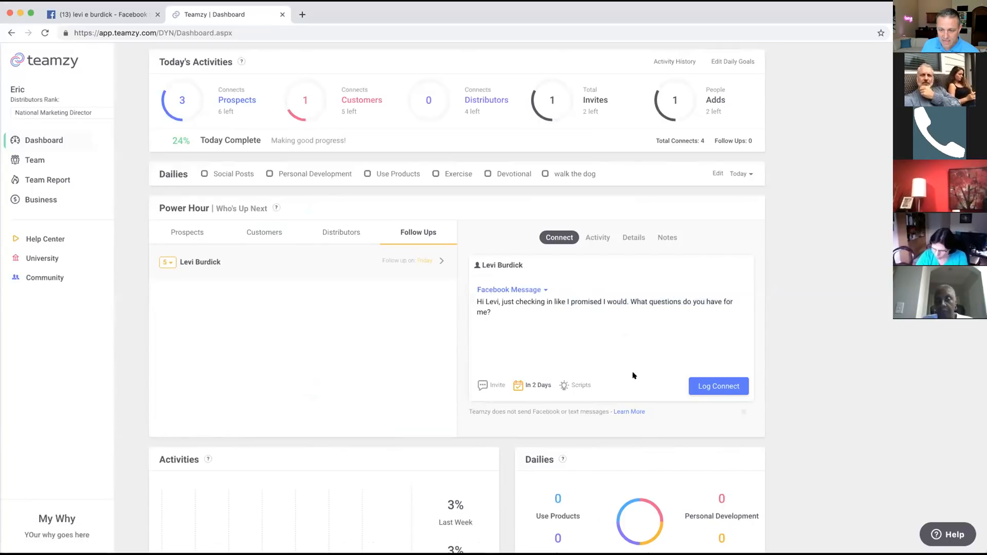
click(697, 386)
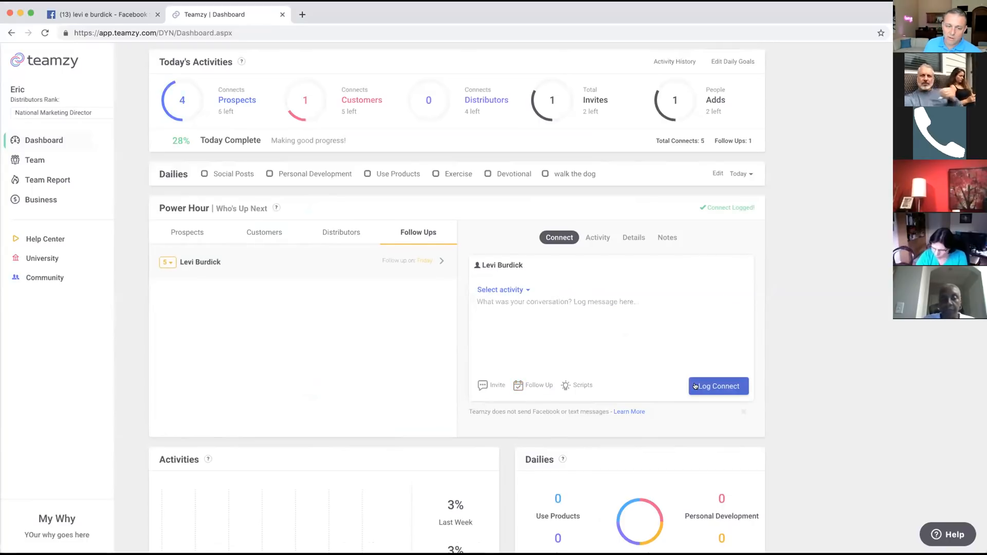